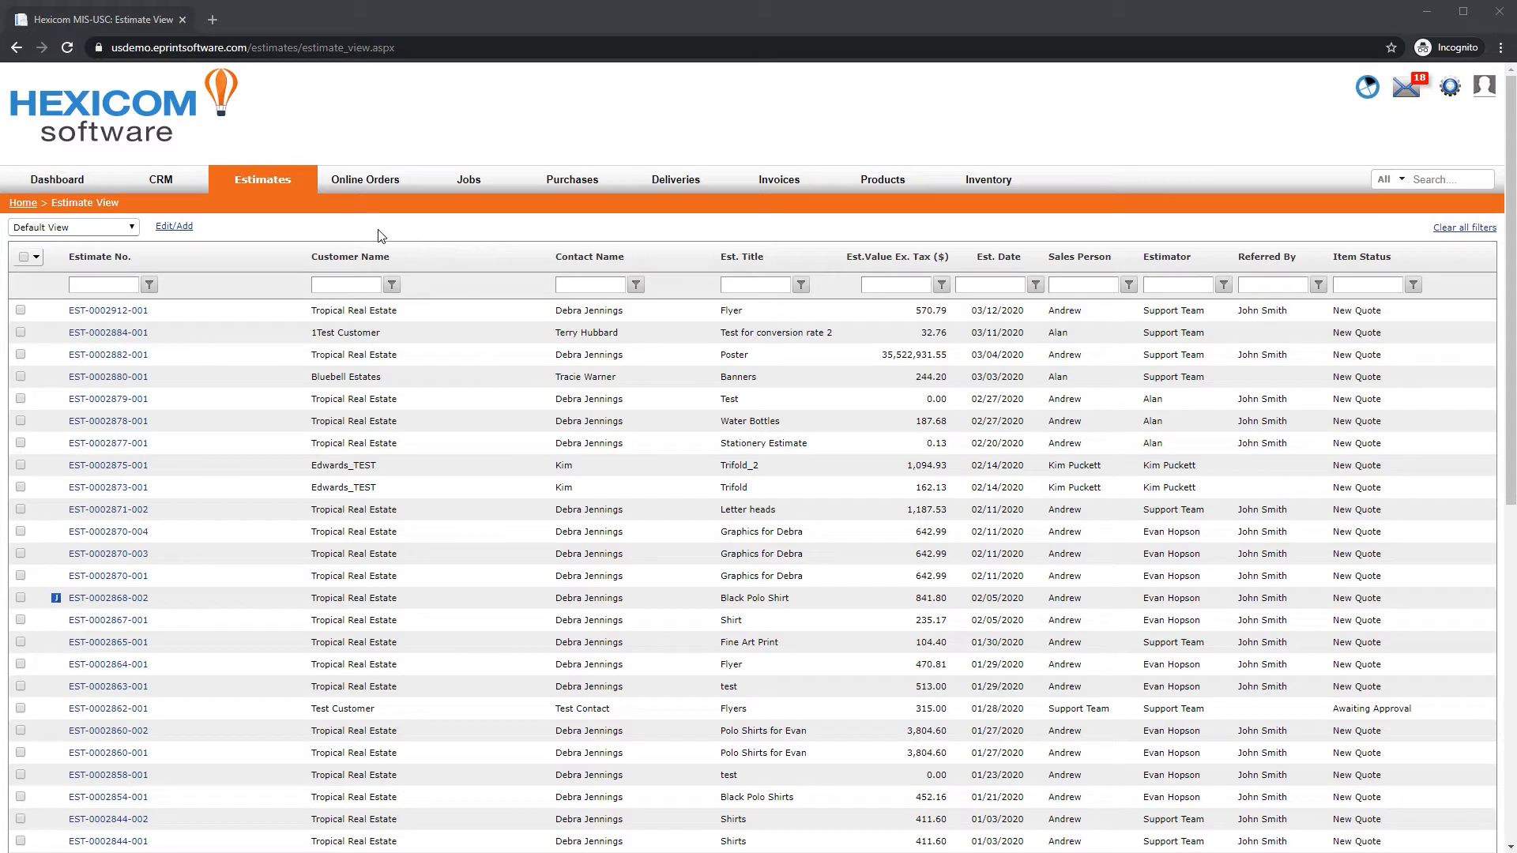
# Start a new estimate for the company Tropical Real Estate and review its contact list
pyautogui.moveTo(281, 180)
pyautogui.click(238, 206)
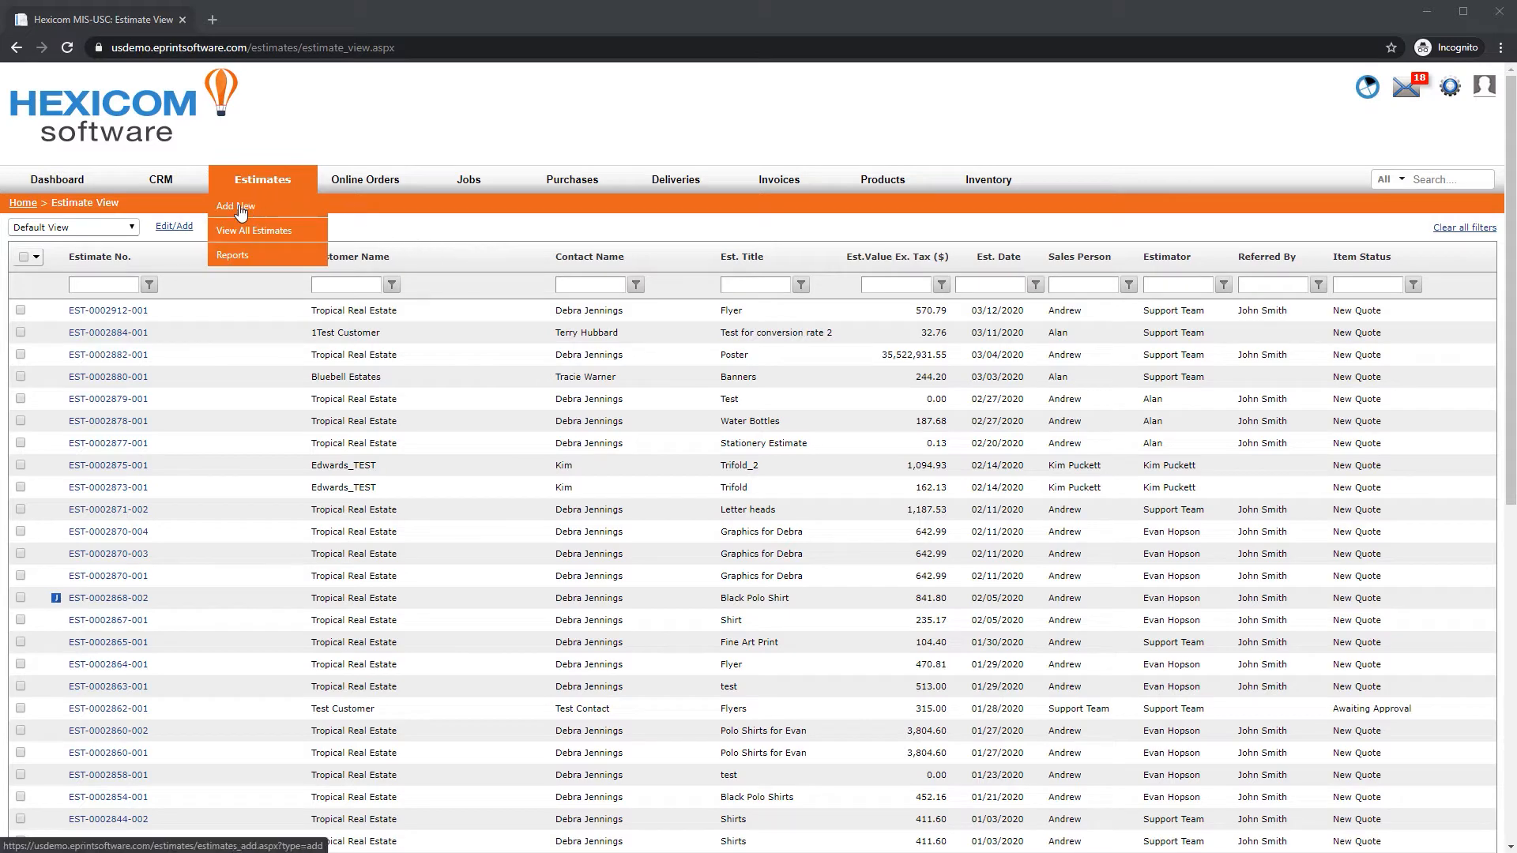
pyautogui.click(236, 232)
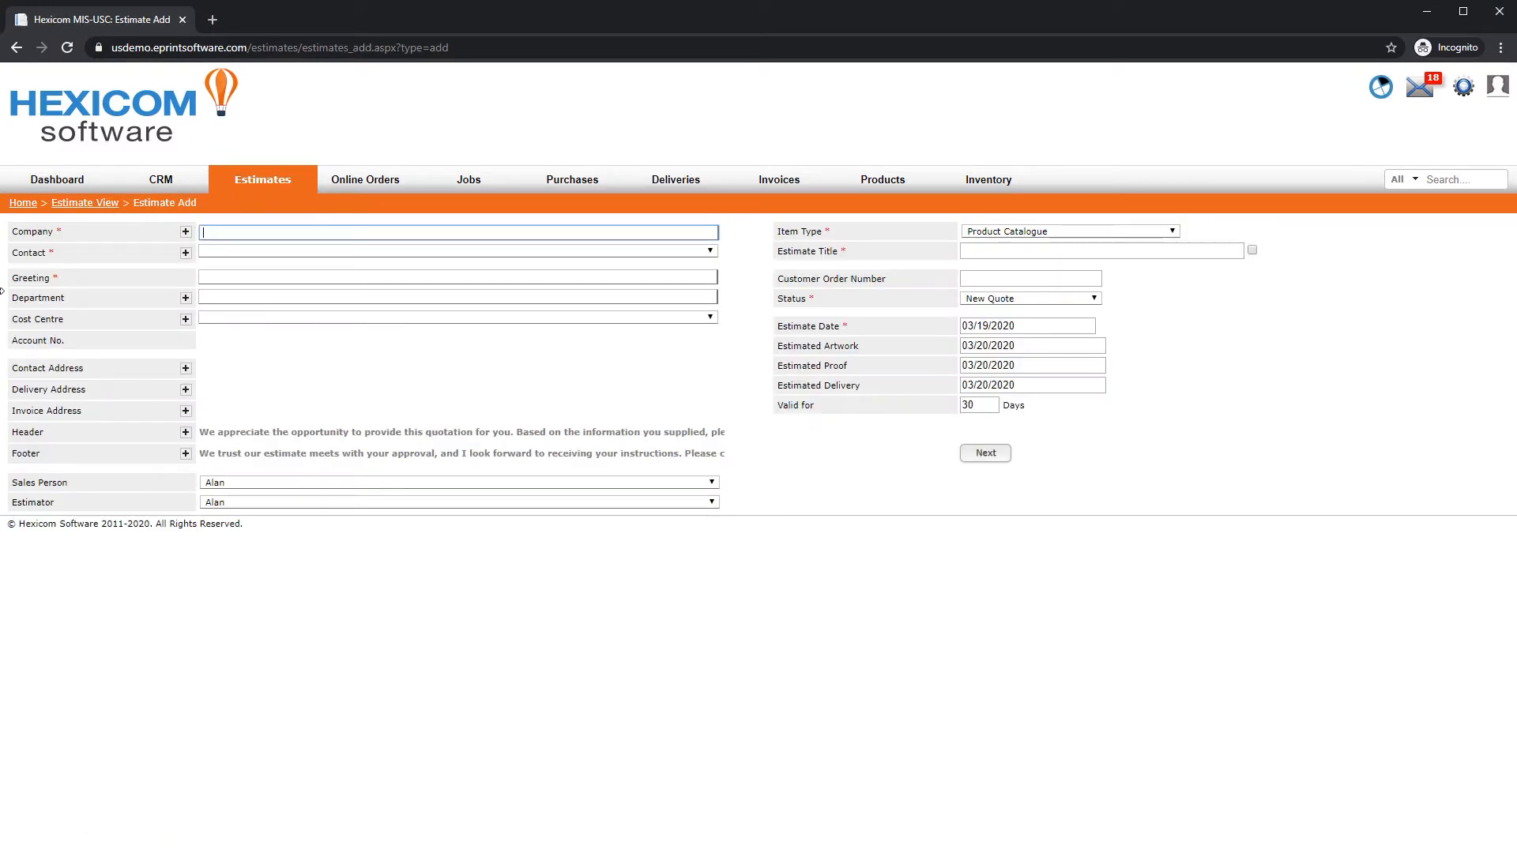
pyautogui.write('trop')
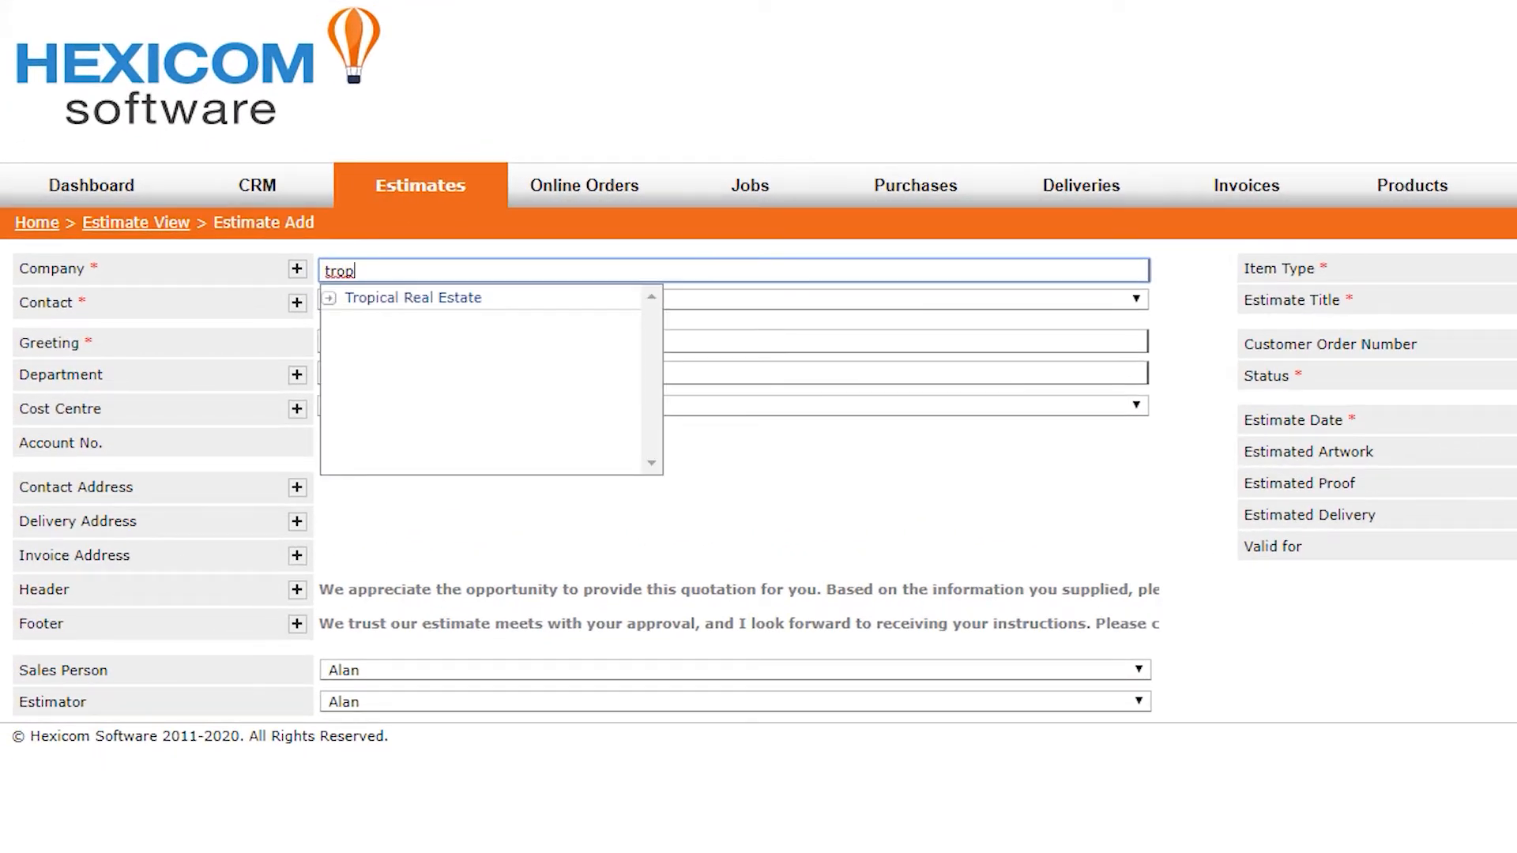
pyautogui.click(523, 297)
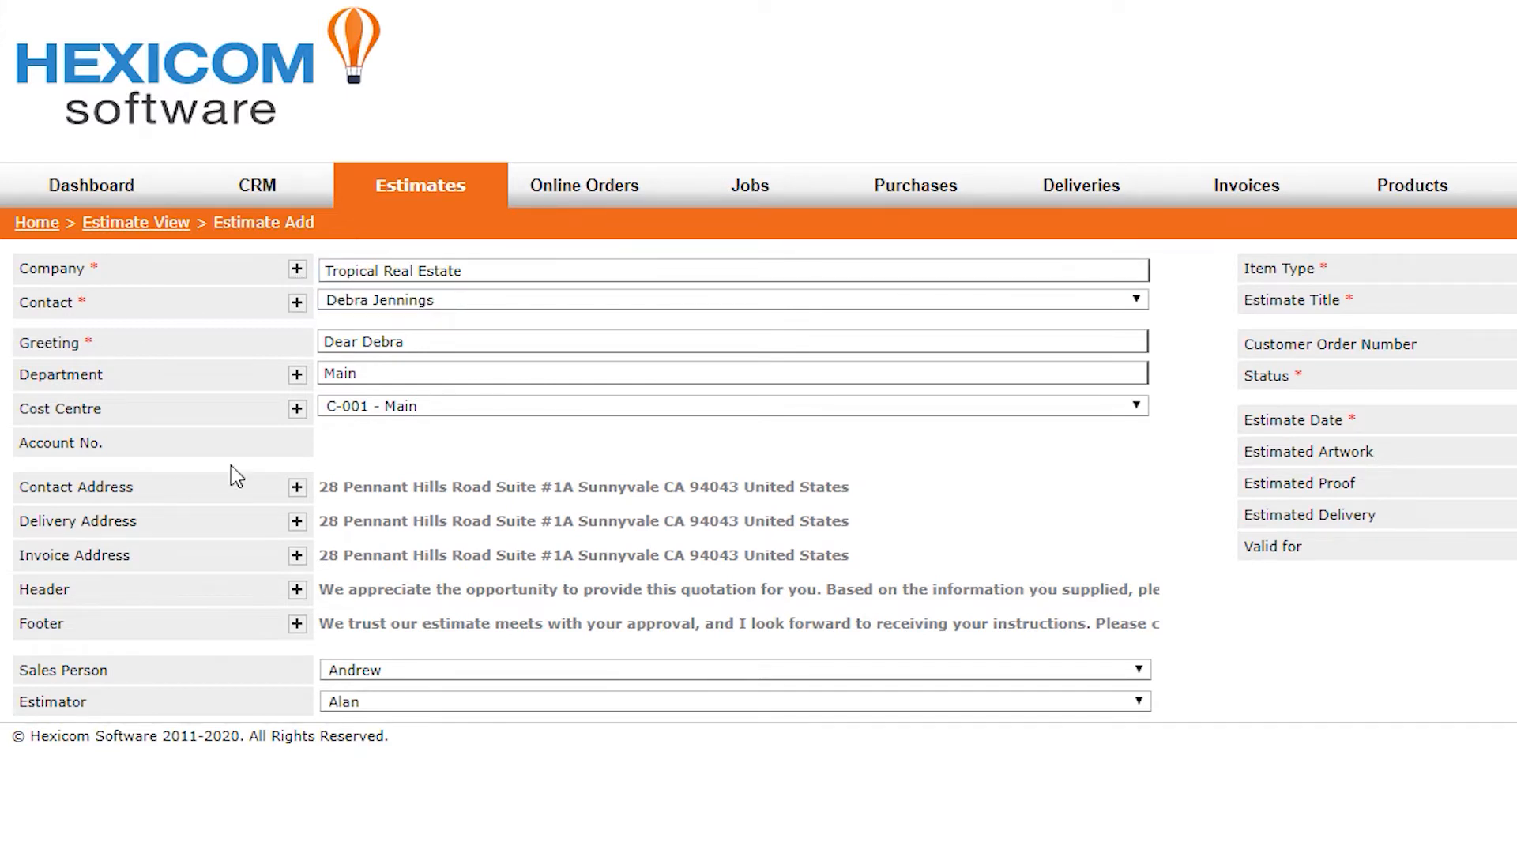
pyautogui.click(484, 308)
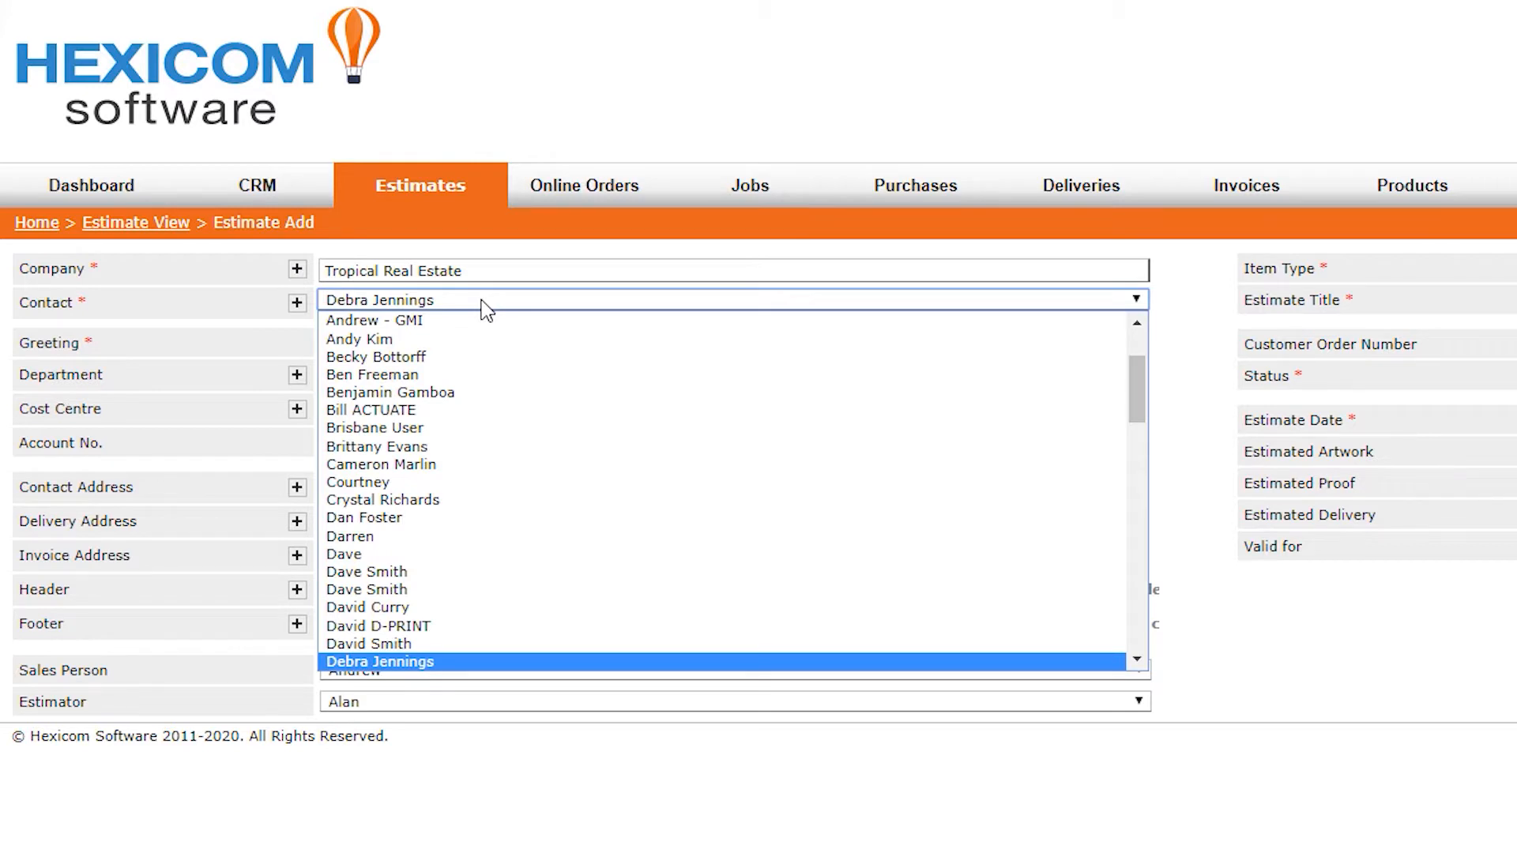
pyautogui.click(484, 308)
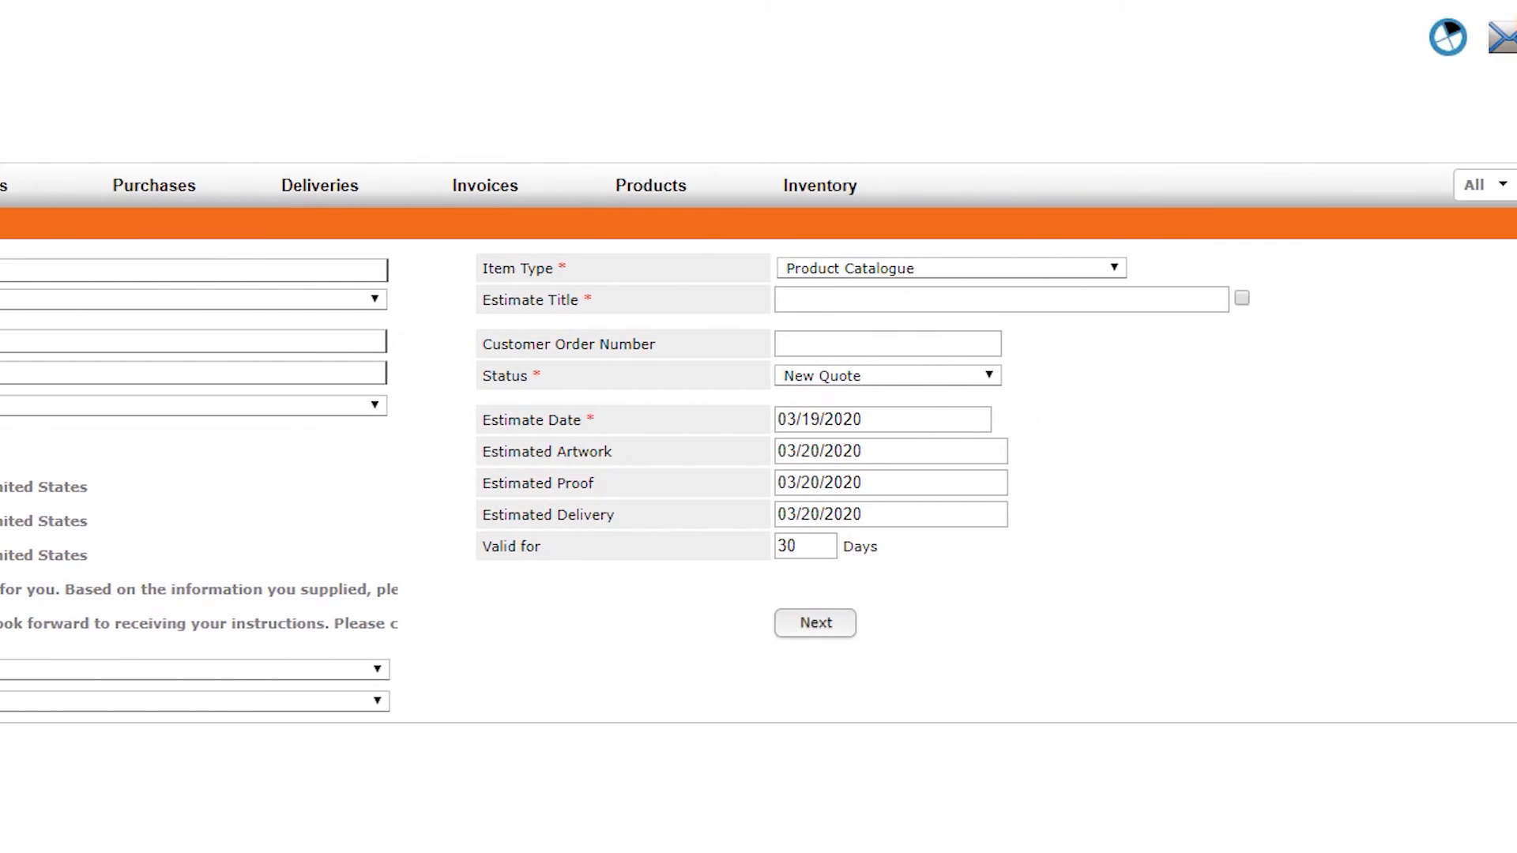
# Set the item type to Sheet Fed Digital and keep the product type as Single Item
pyautogui.click(909, 271)
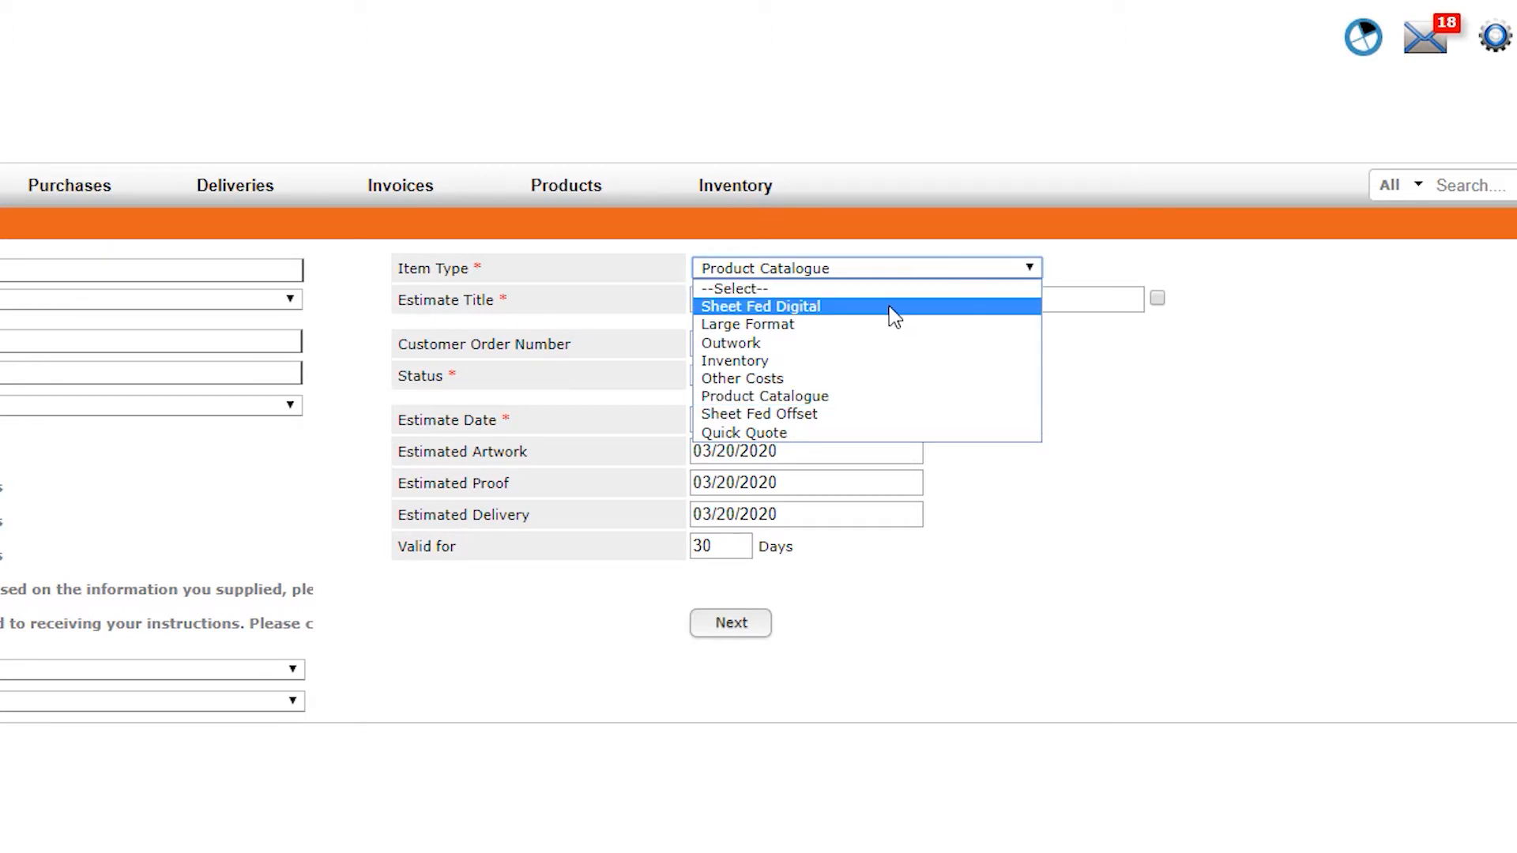
pyautogui.click(893, 308)
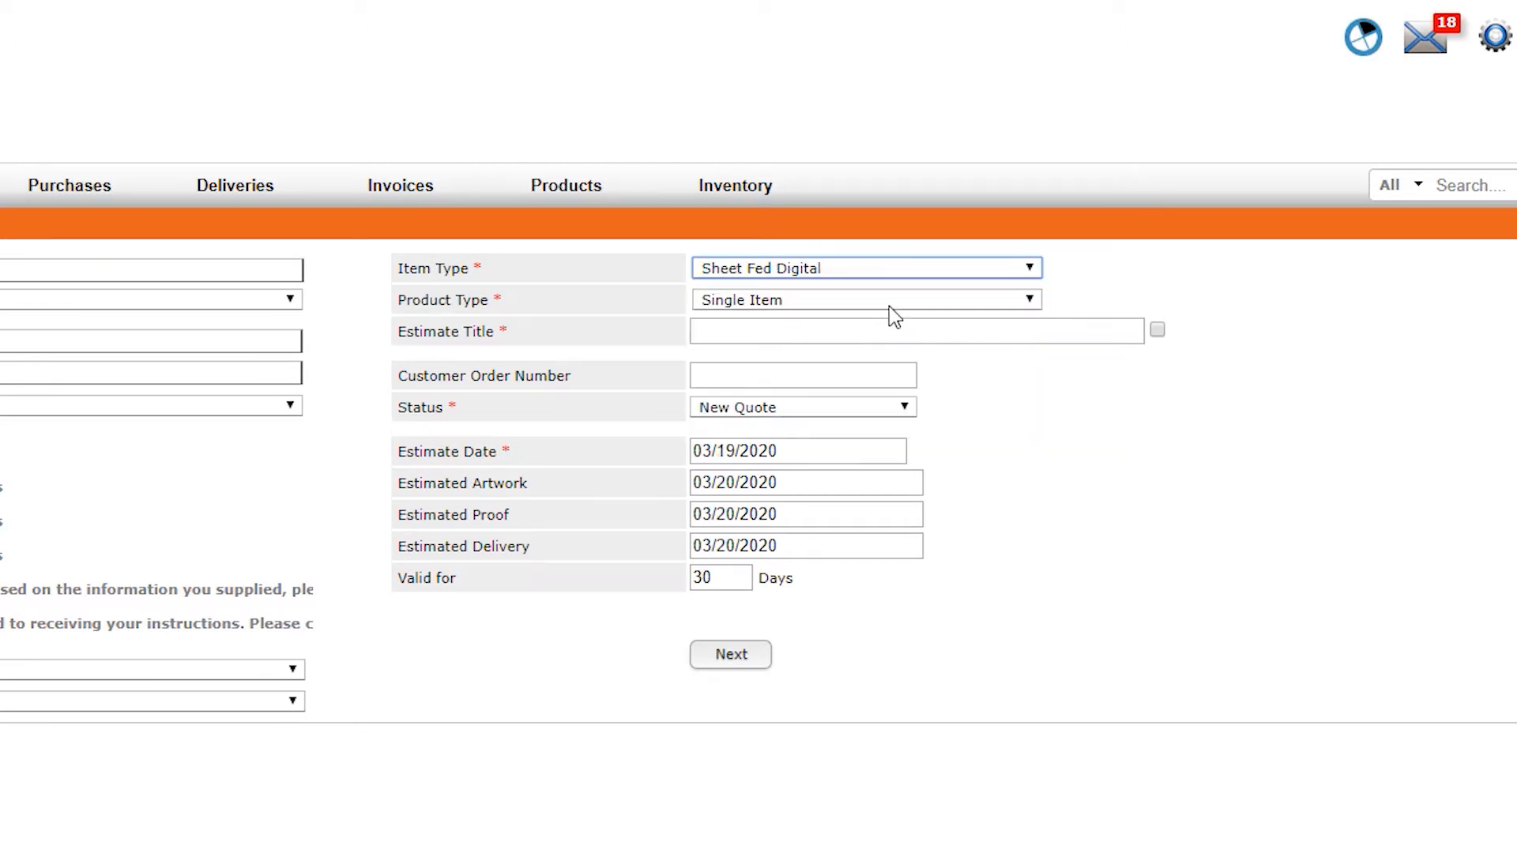
pyautogui.click(843, 308)
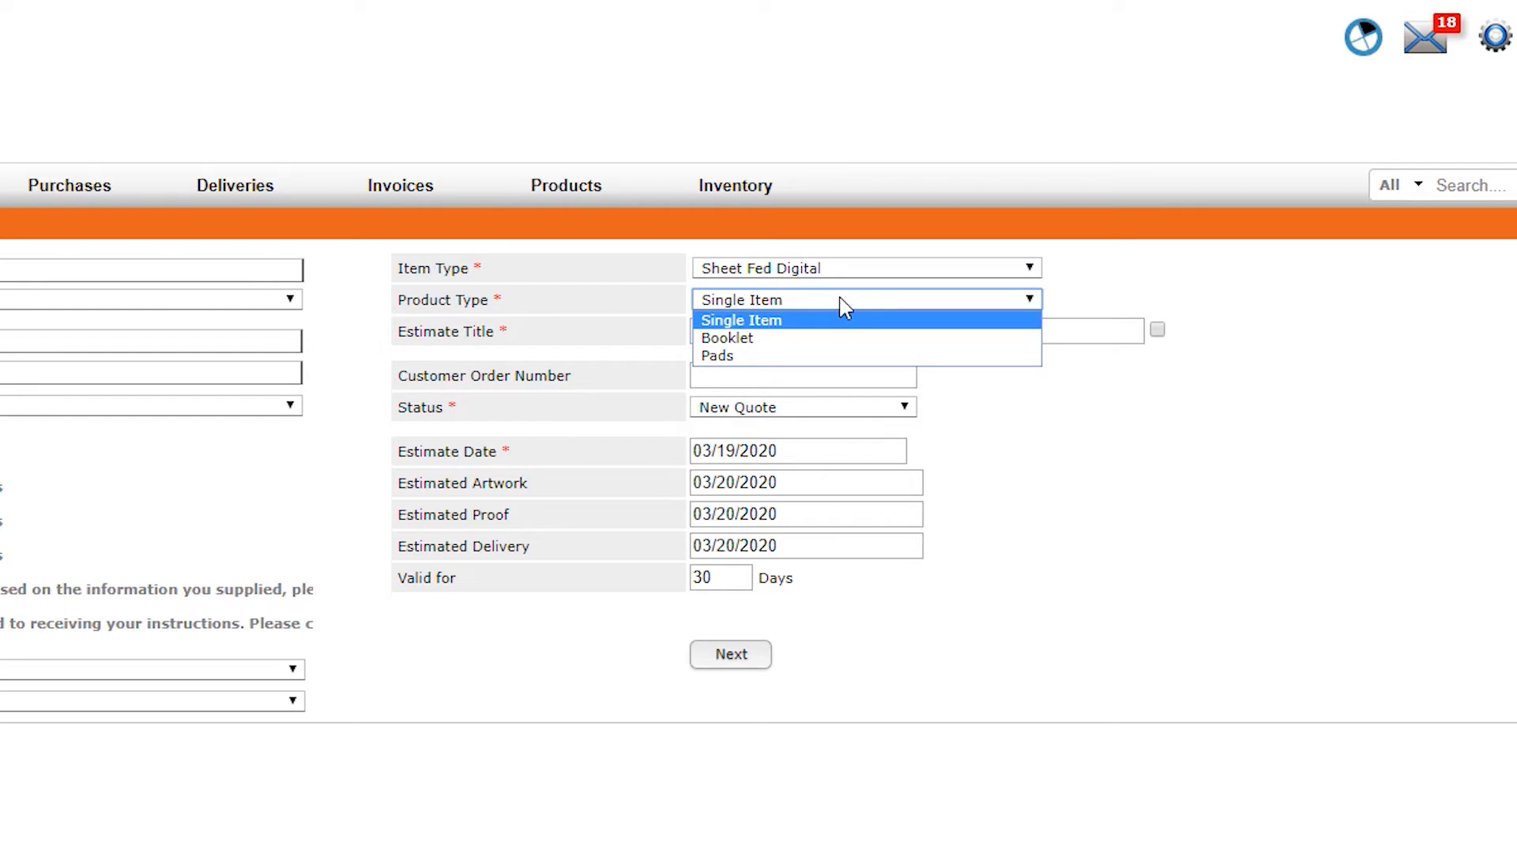
pyautogui.click(844, 308)
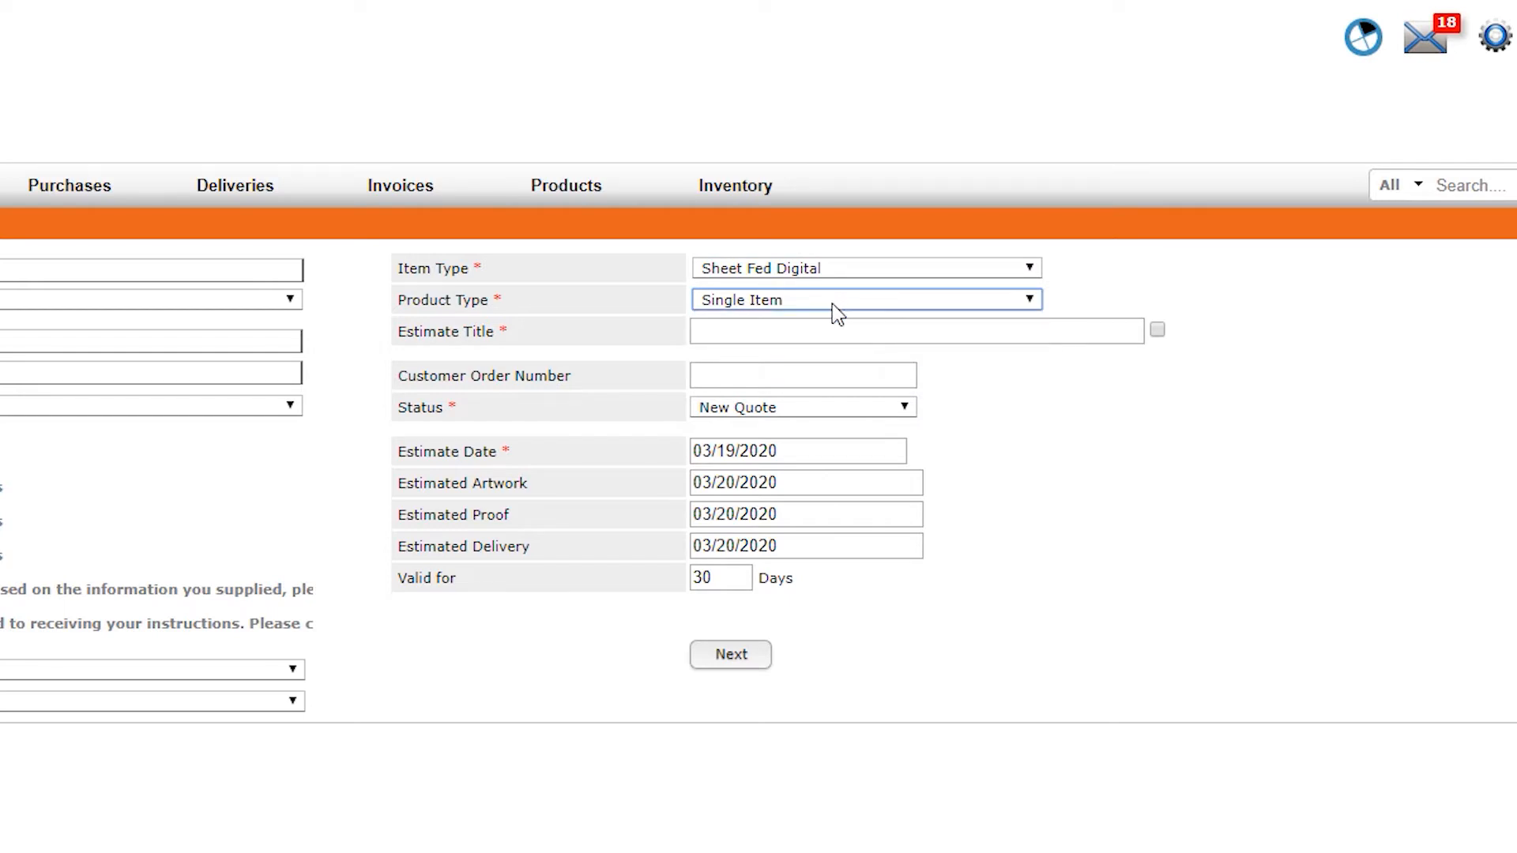
# Enter the estimate title Half-Letter Flyer and continue to the item details
pyautogui.click(791, 326)
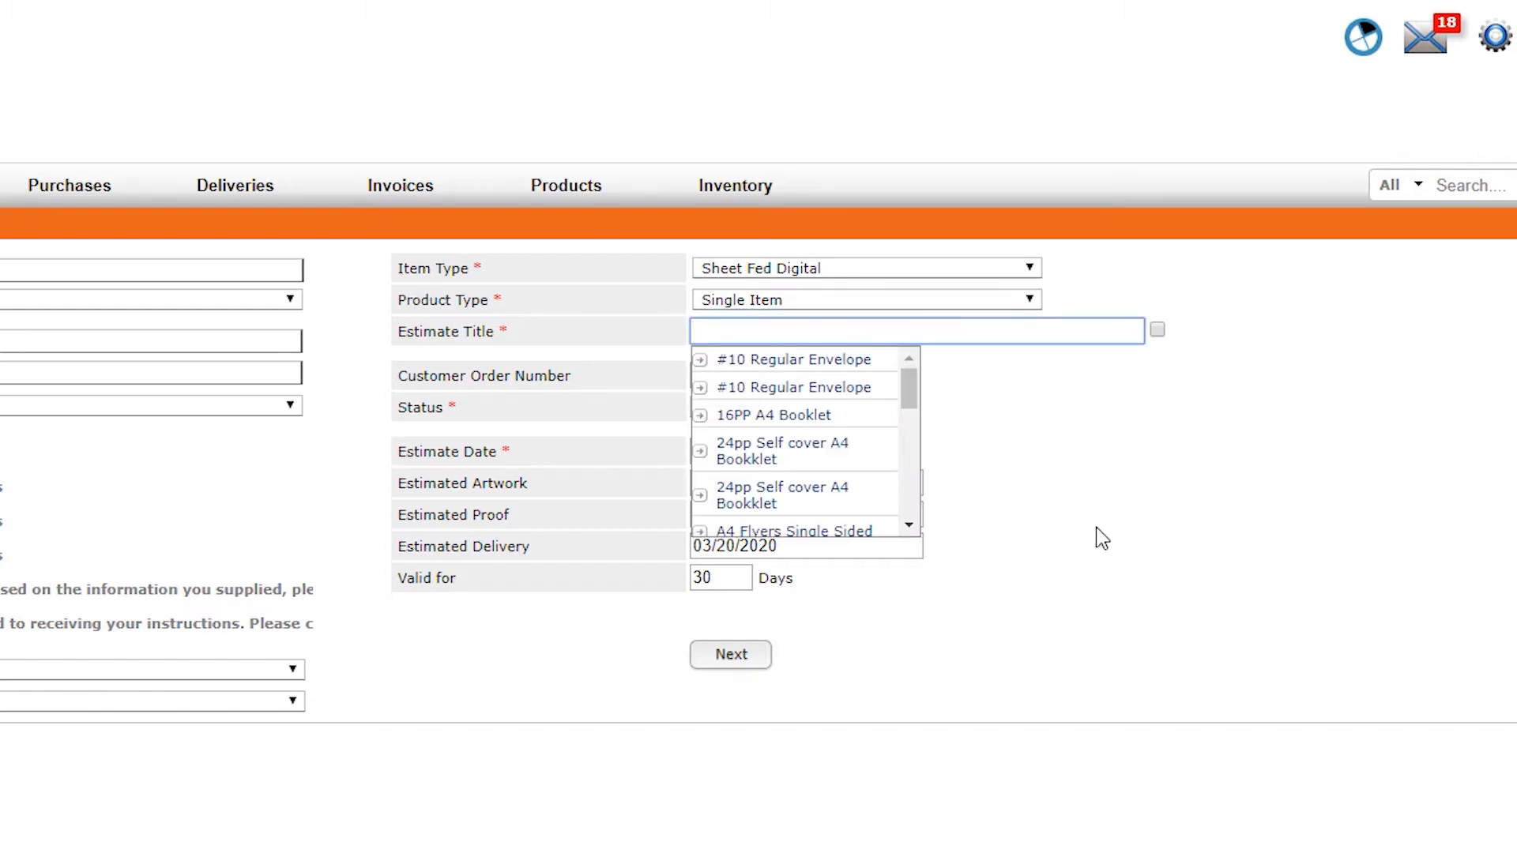
pyautogui.write('Half-Letter ')
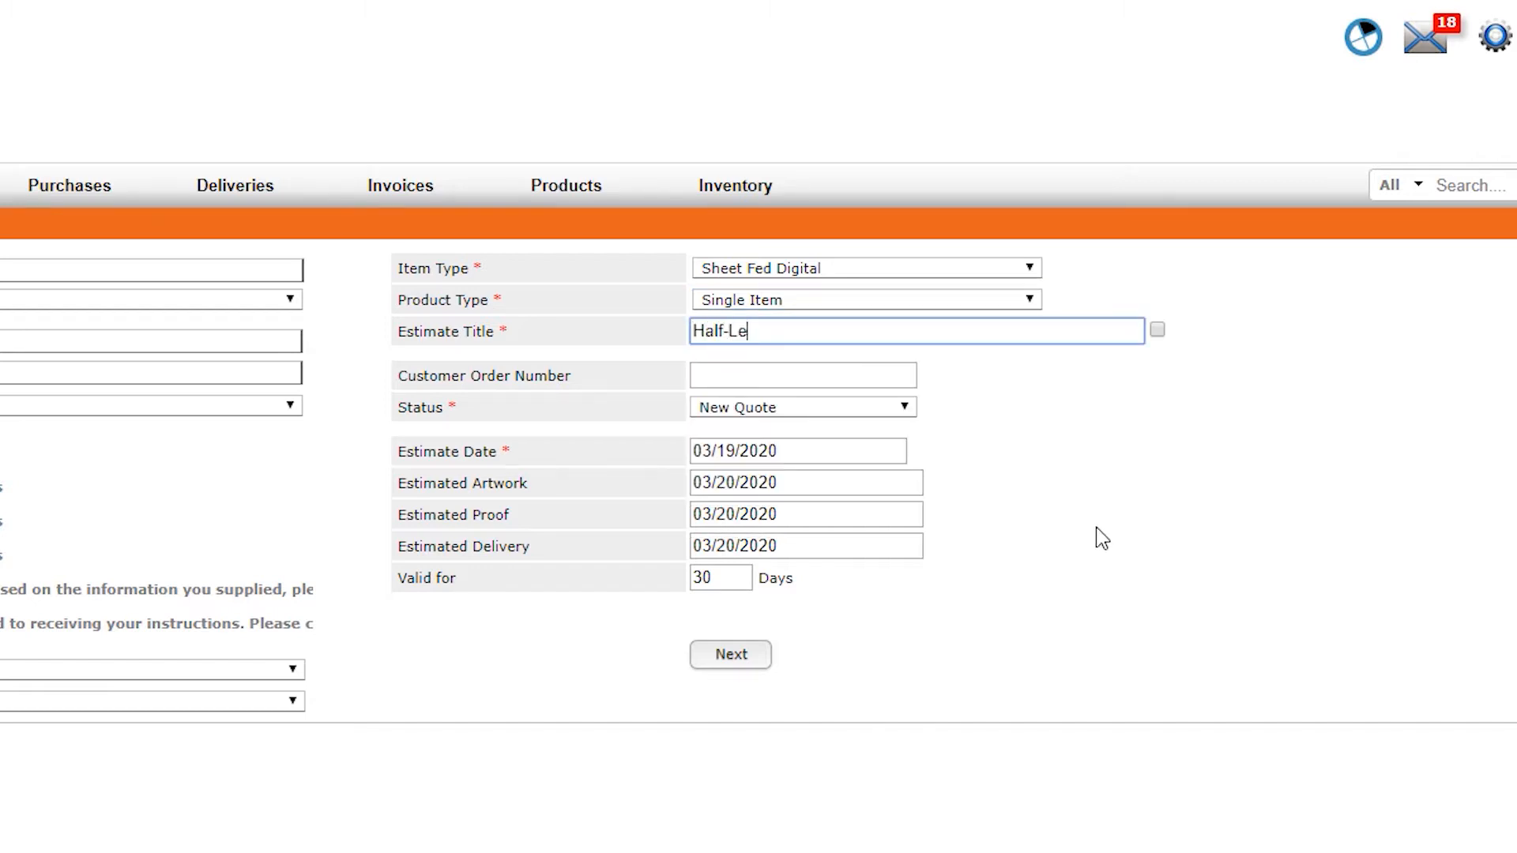
pyautogui.write('Flyer')
pyautogui.click(731, 657)
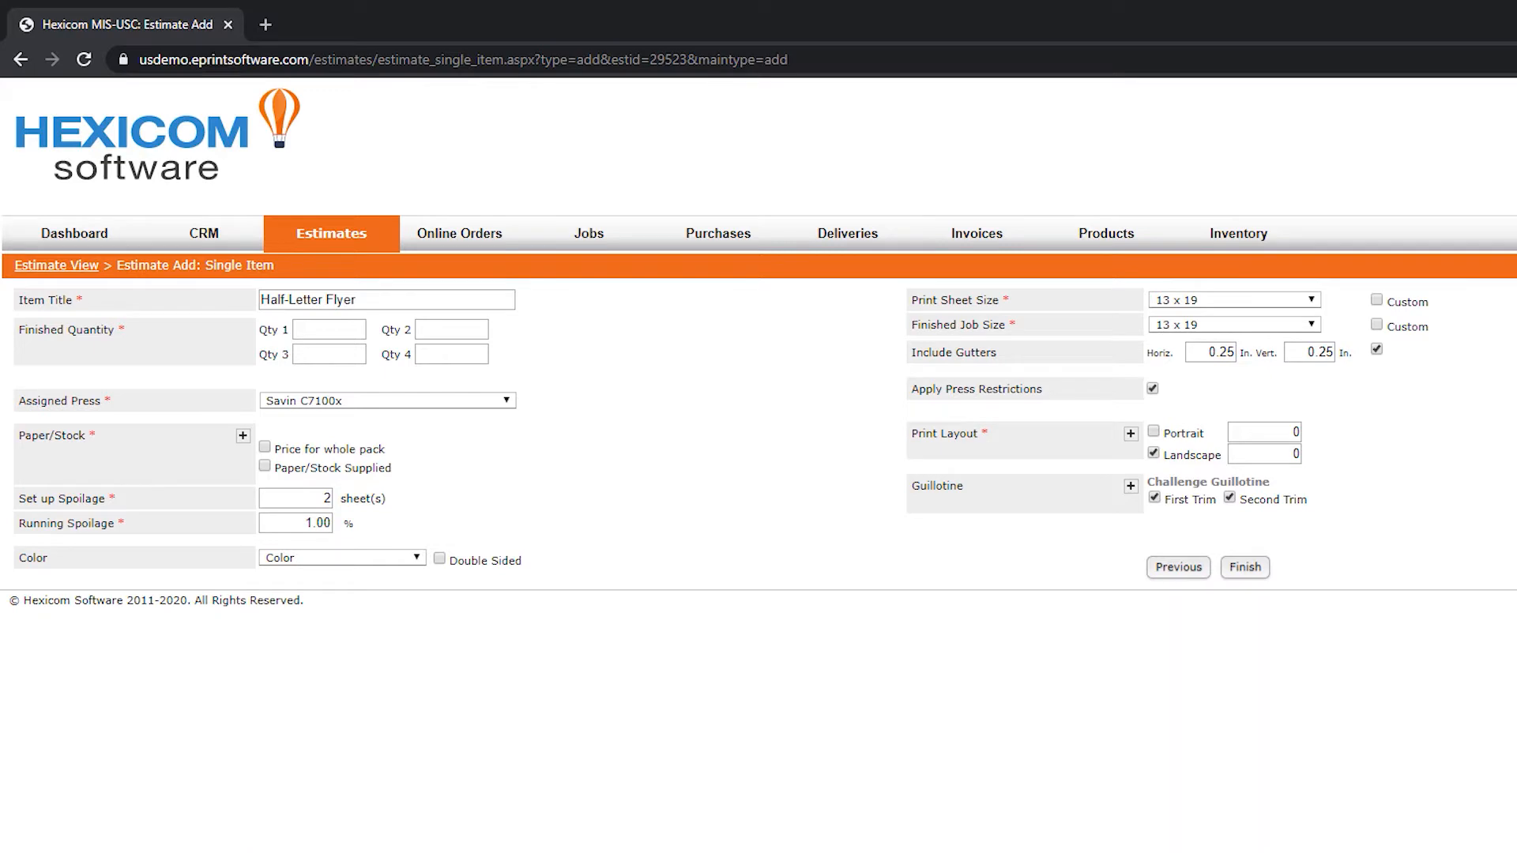
# Enter finished quantities of 500, 750, 1000 and 2000
pyautogui.click(329, 329)
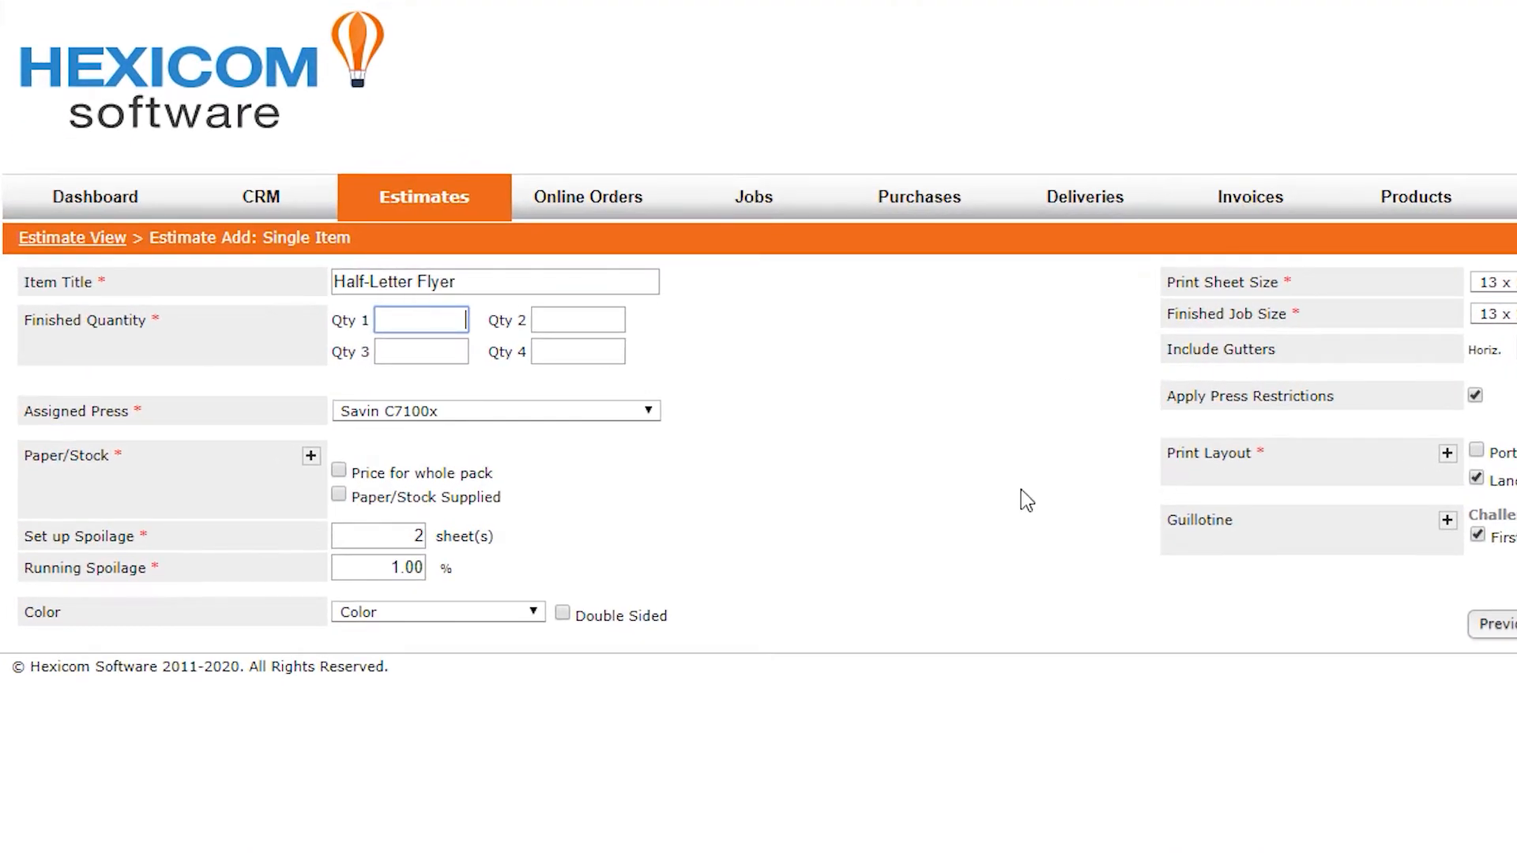
pyautogui.write('500')
pyautogui.press('Tab')
pyautogui.write('750')
pyautogui.press('Tab')
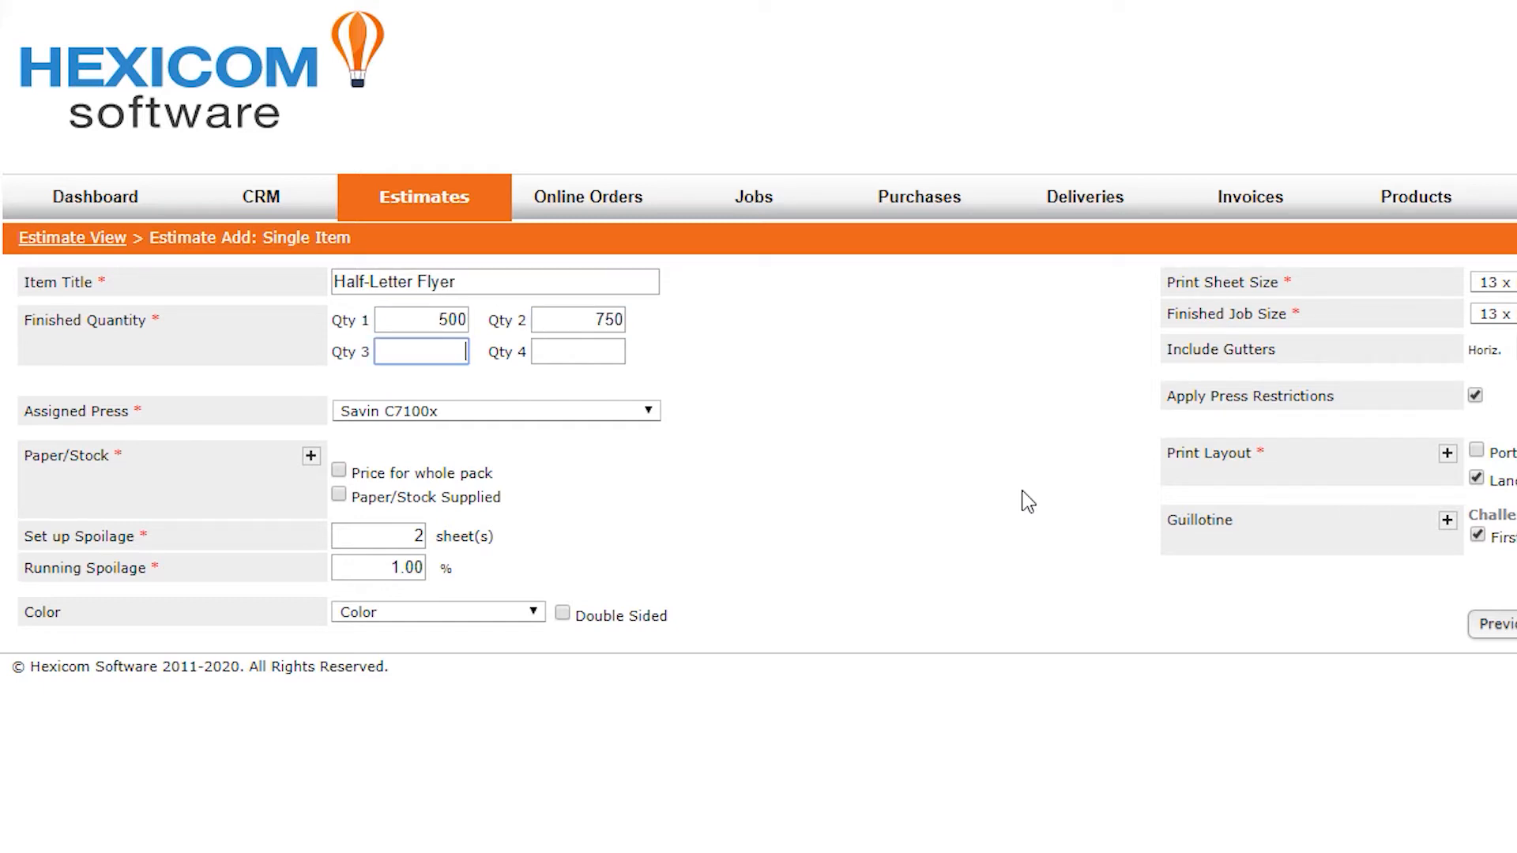
pyautogui.write('1000')
pyautogui.press('Tab')
pyautogui.write('2000')
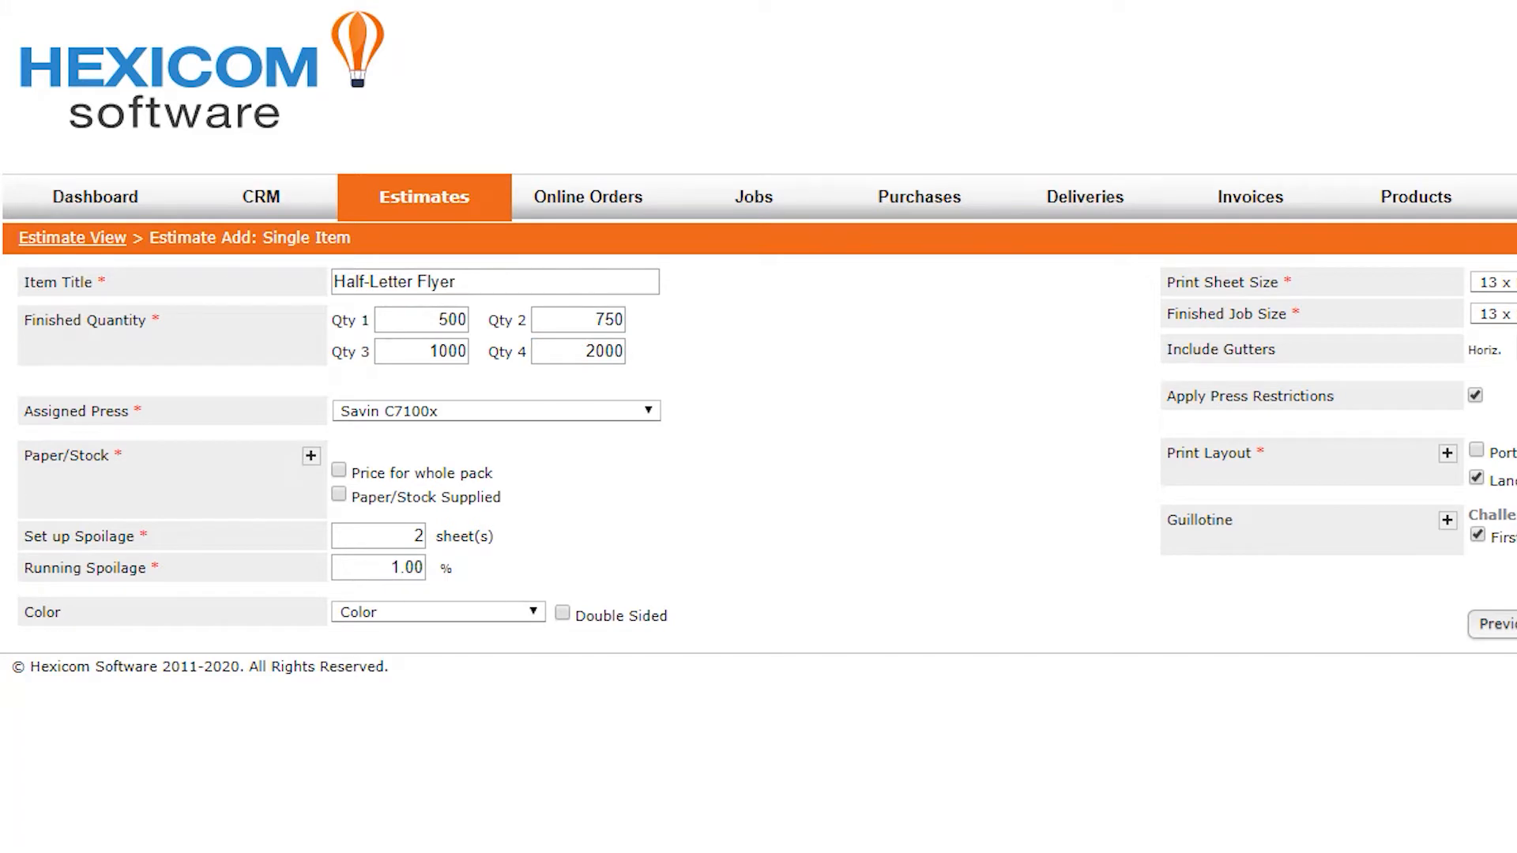
# Set the assigned press to Canon Digital 10000 and browse the paper/stock selector without changing the stock
pyautogui.click(444, 412)
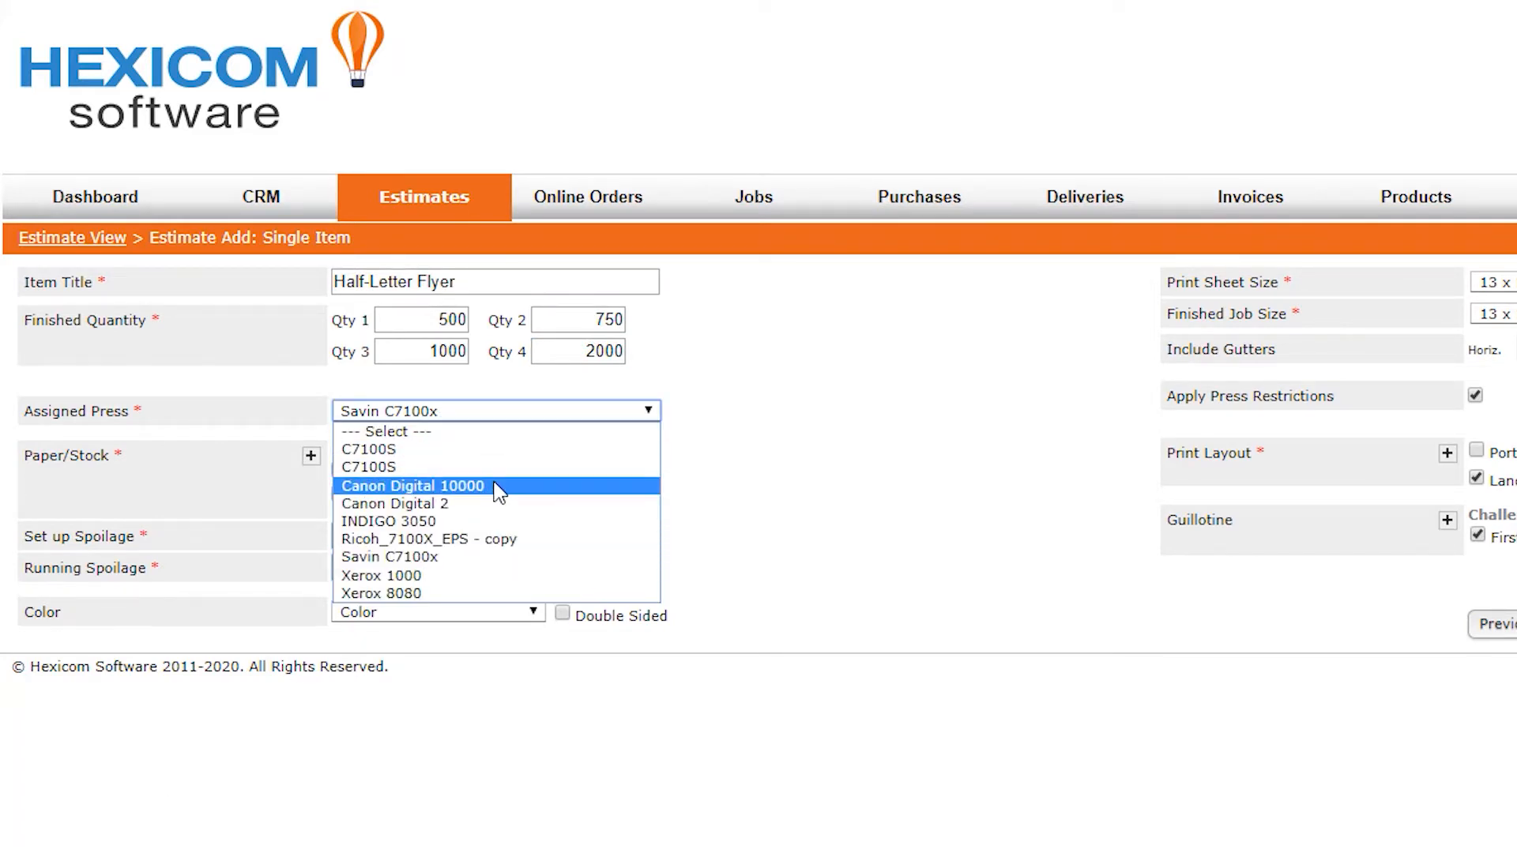
pyautogui.click(498, 487)
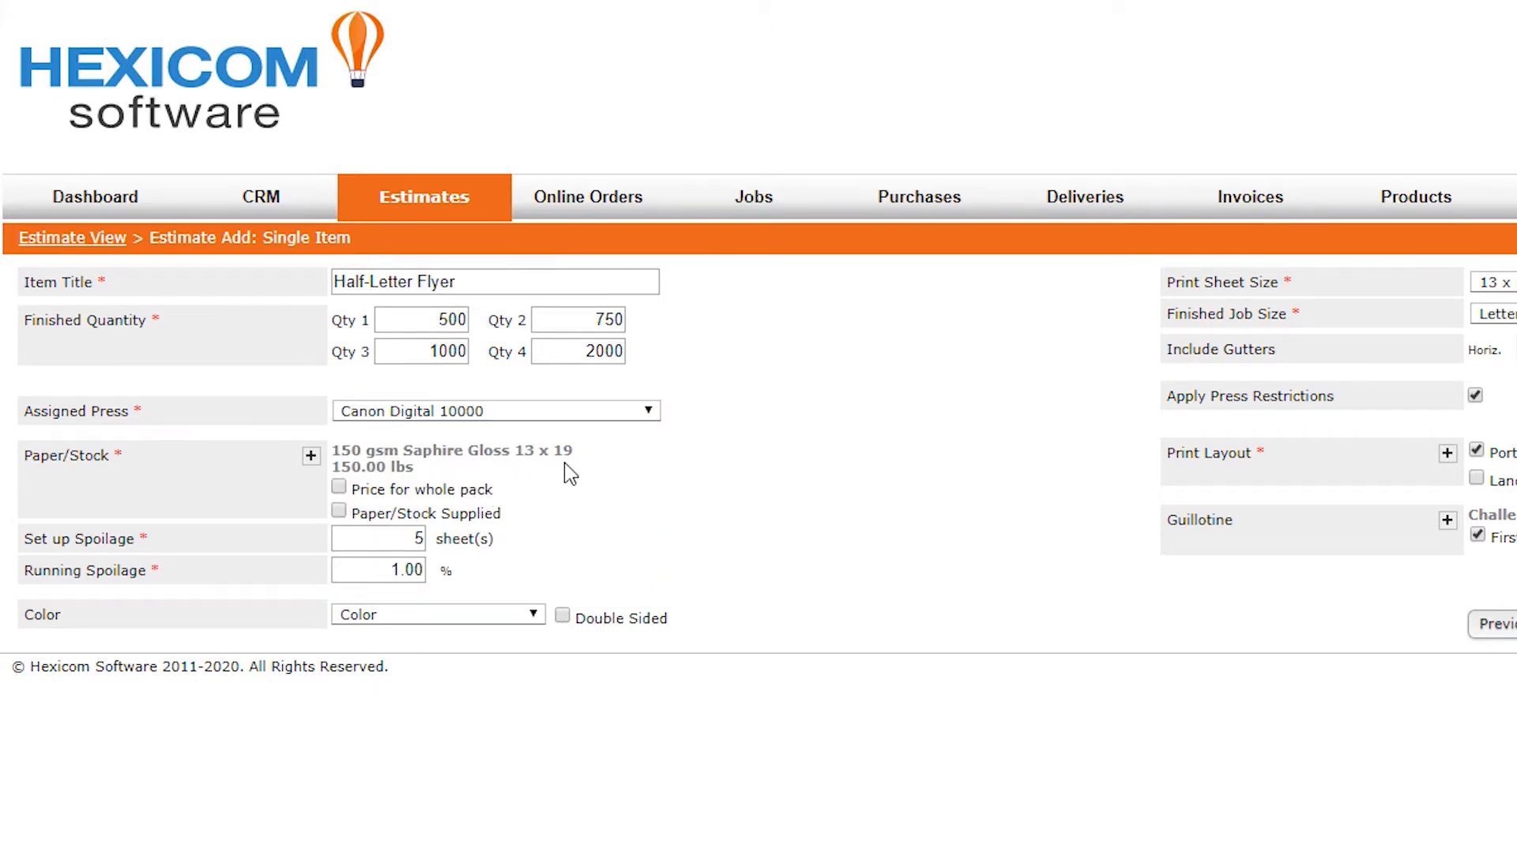
pyautogui.click(310, 455)
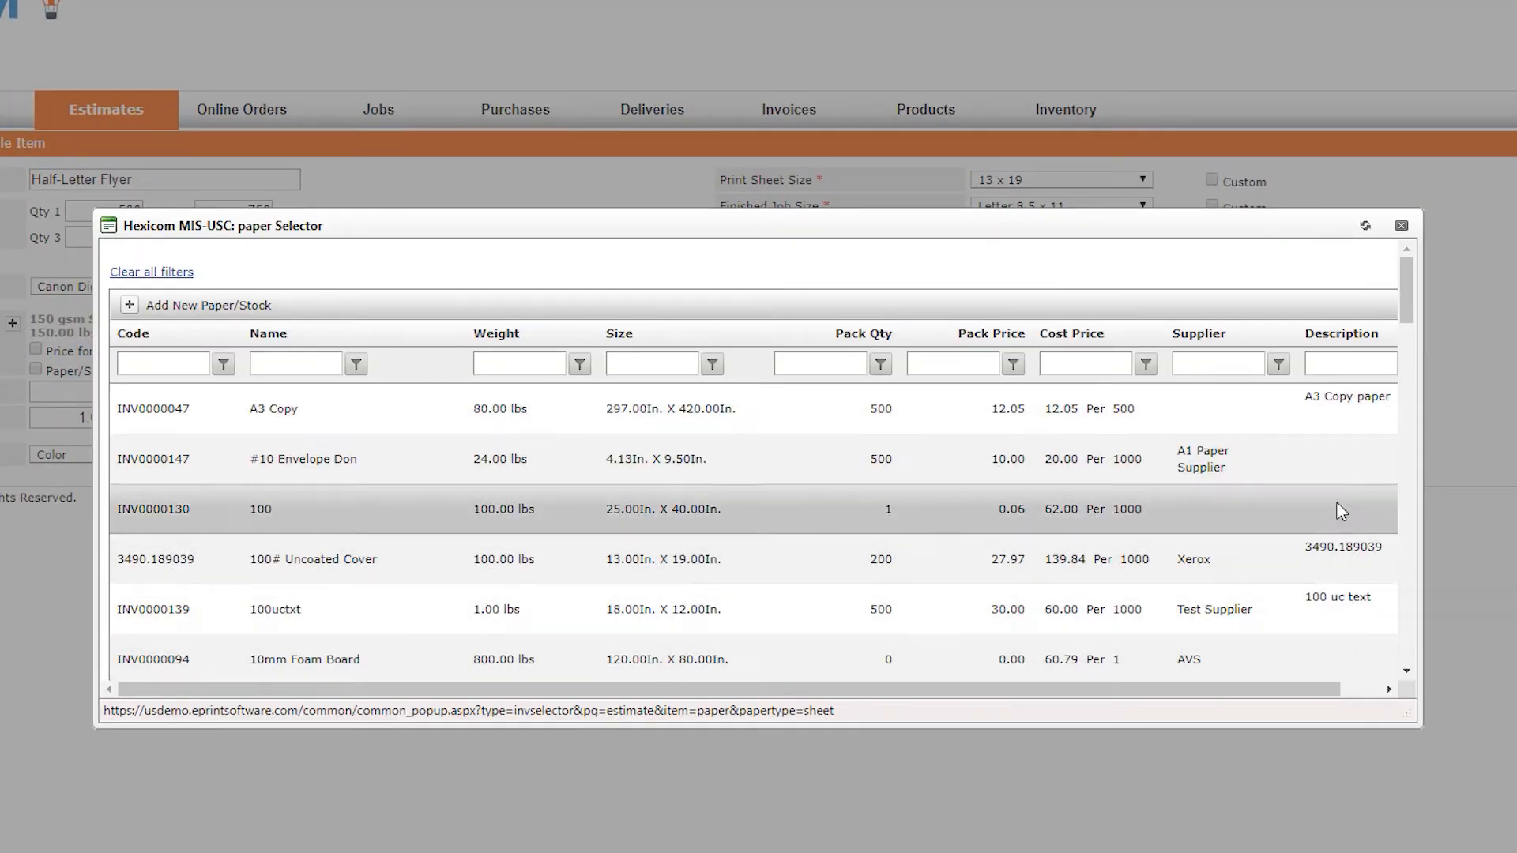
pyautogui.click(1400, 228)
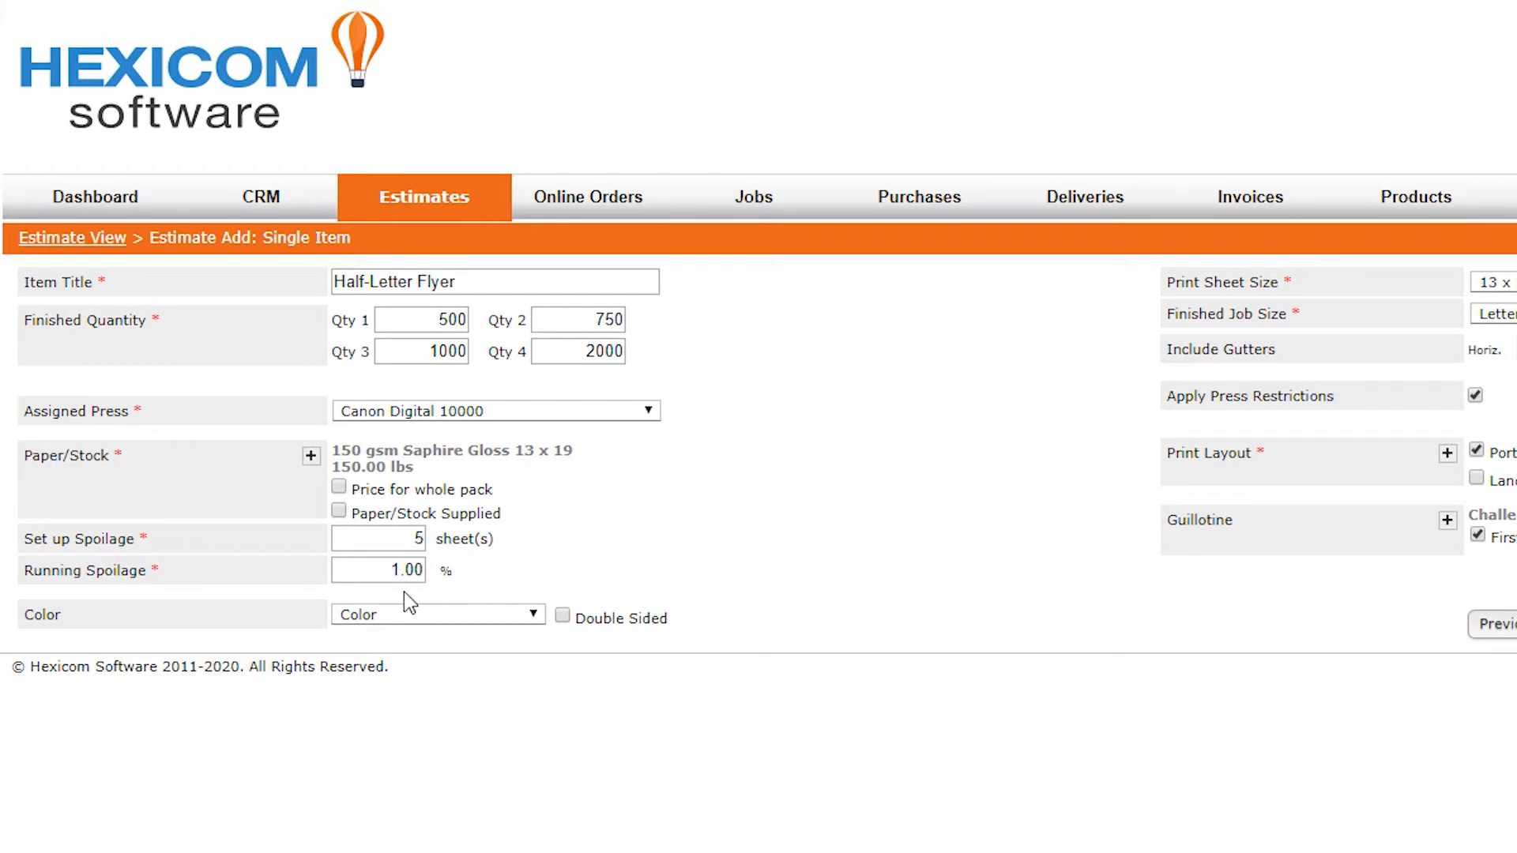
# Keep the color setting as Color and turn on double-sided printing
pyautogui.click(467, 614)
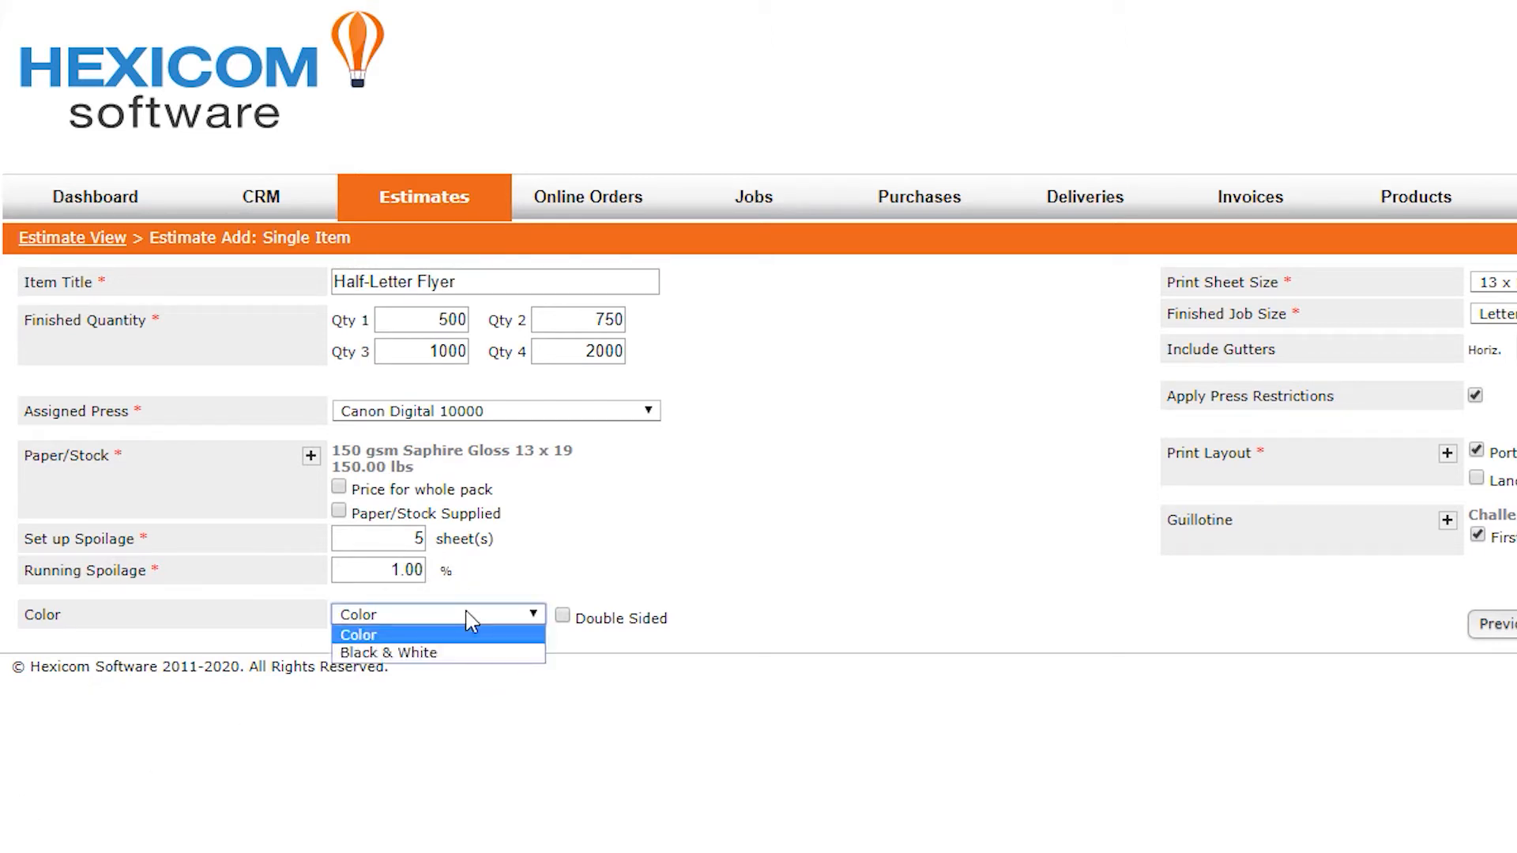
pyautogui.click(483, 616)
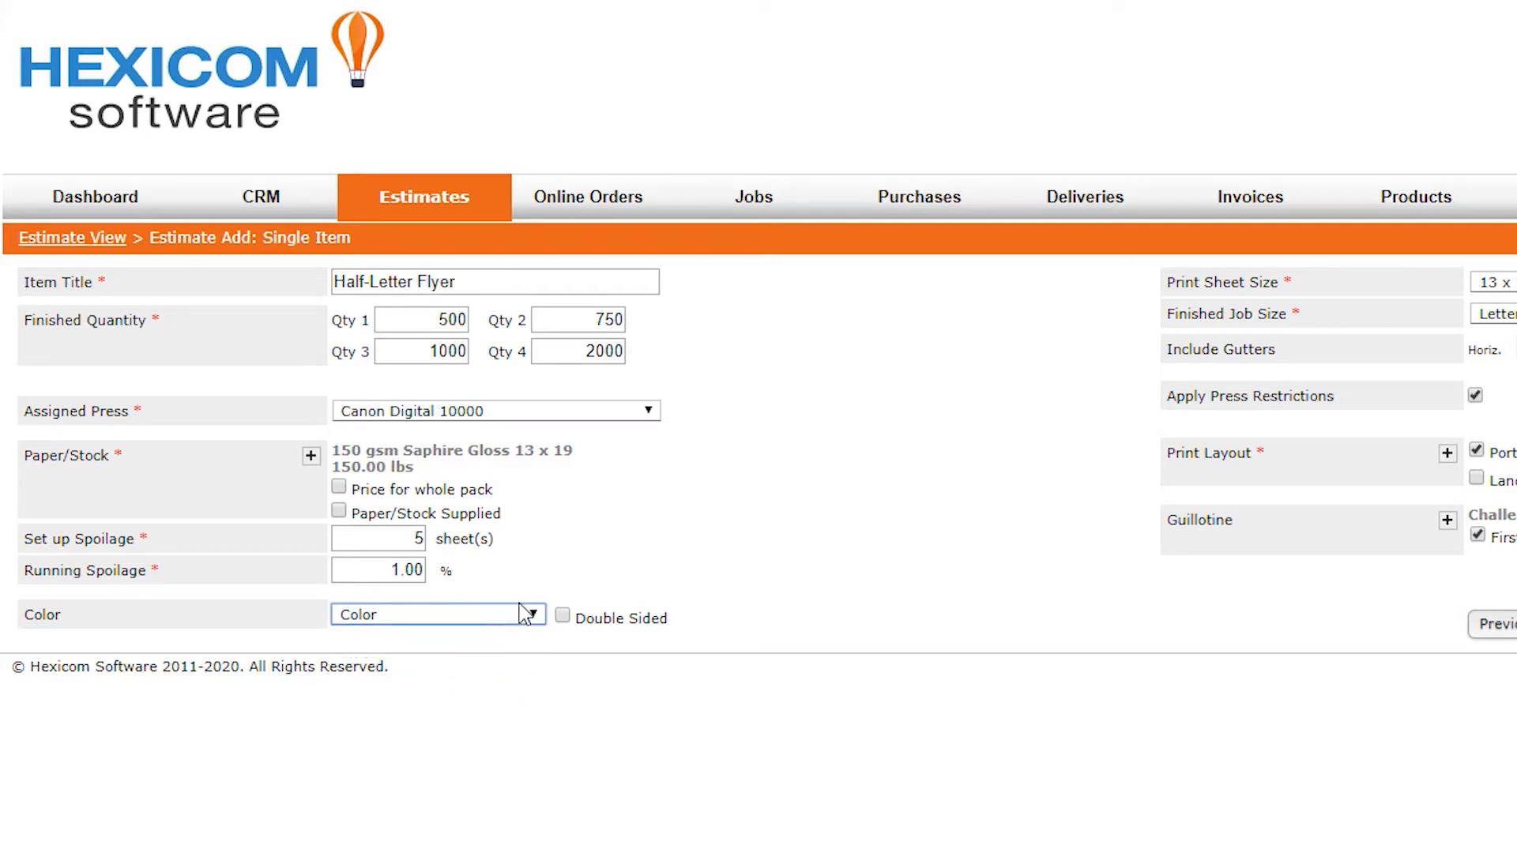
pyautogui.click(563, 617)
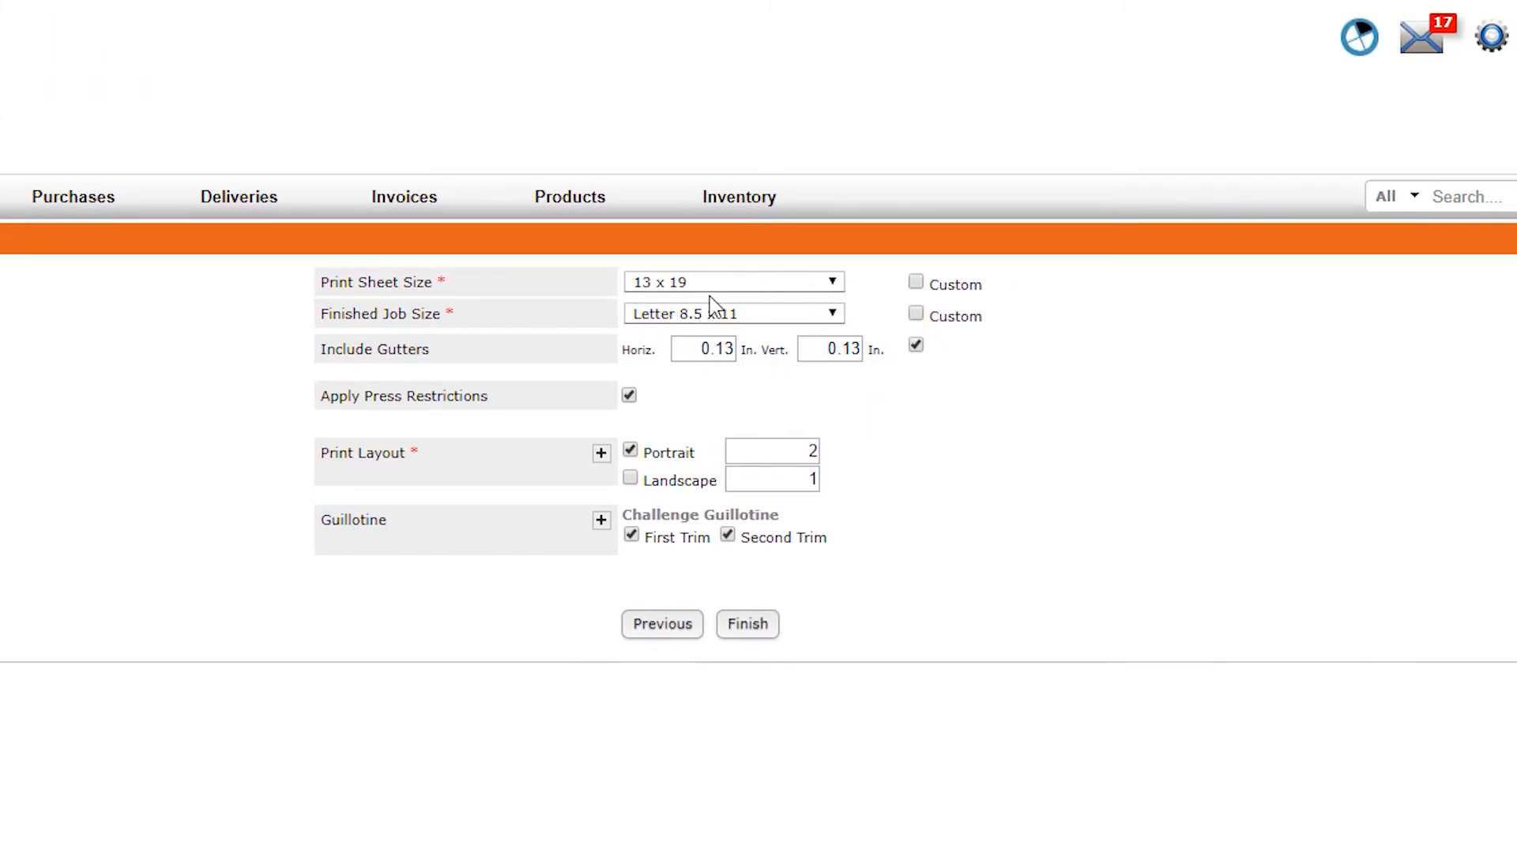
# Set the finished job size to Half Letter, leaving the custom size off
pyautogui.click(769, 311)
pyautogui.click(767, 402)
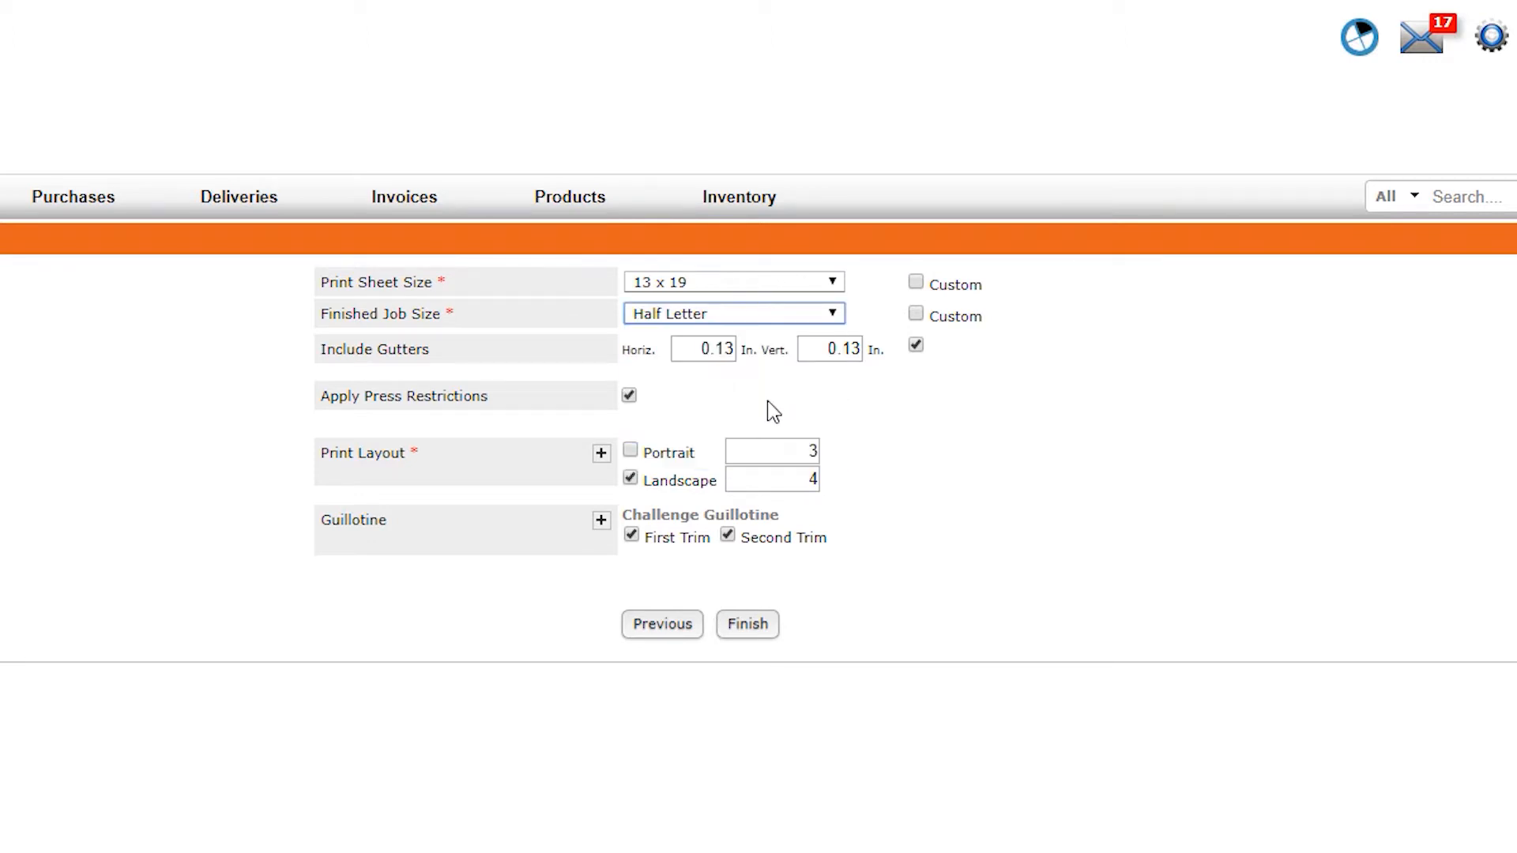
pyautogui.click(915, 315)
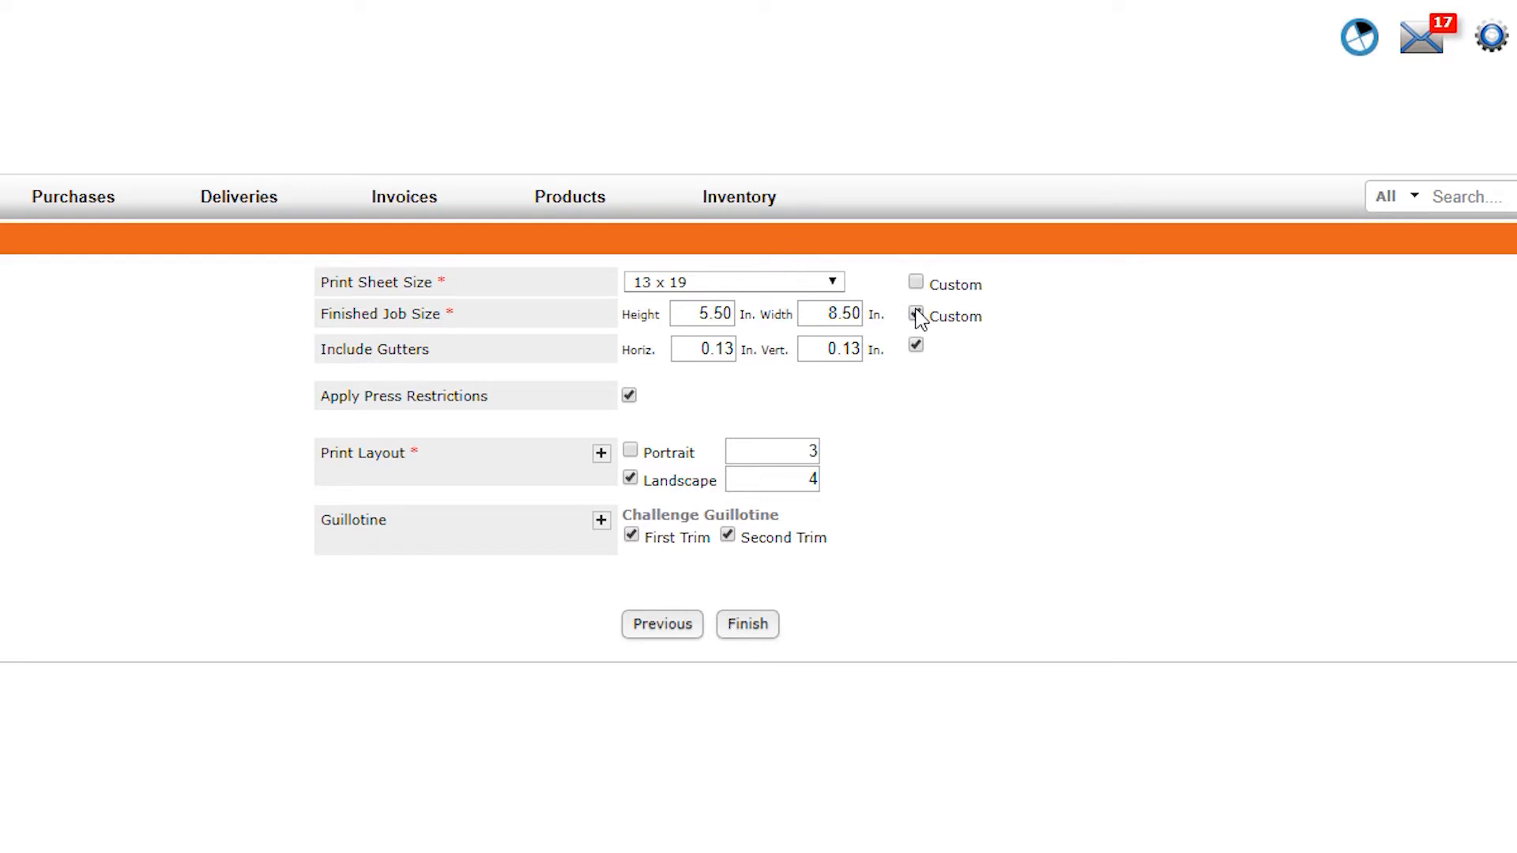
pyautogui.click(916, 316)
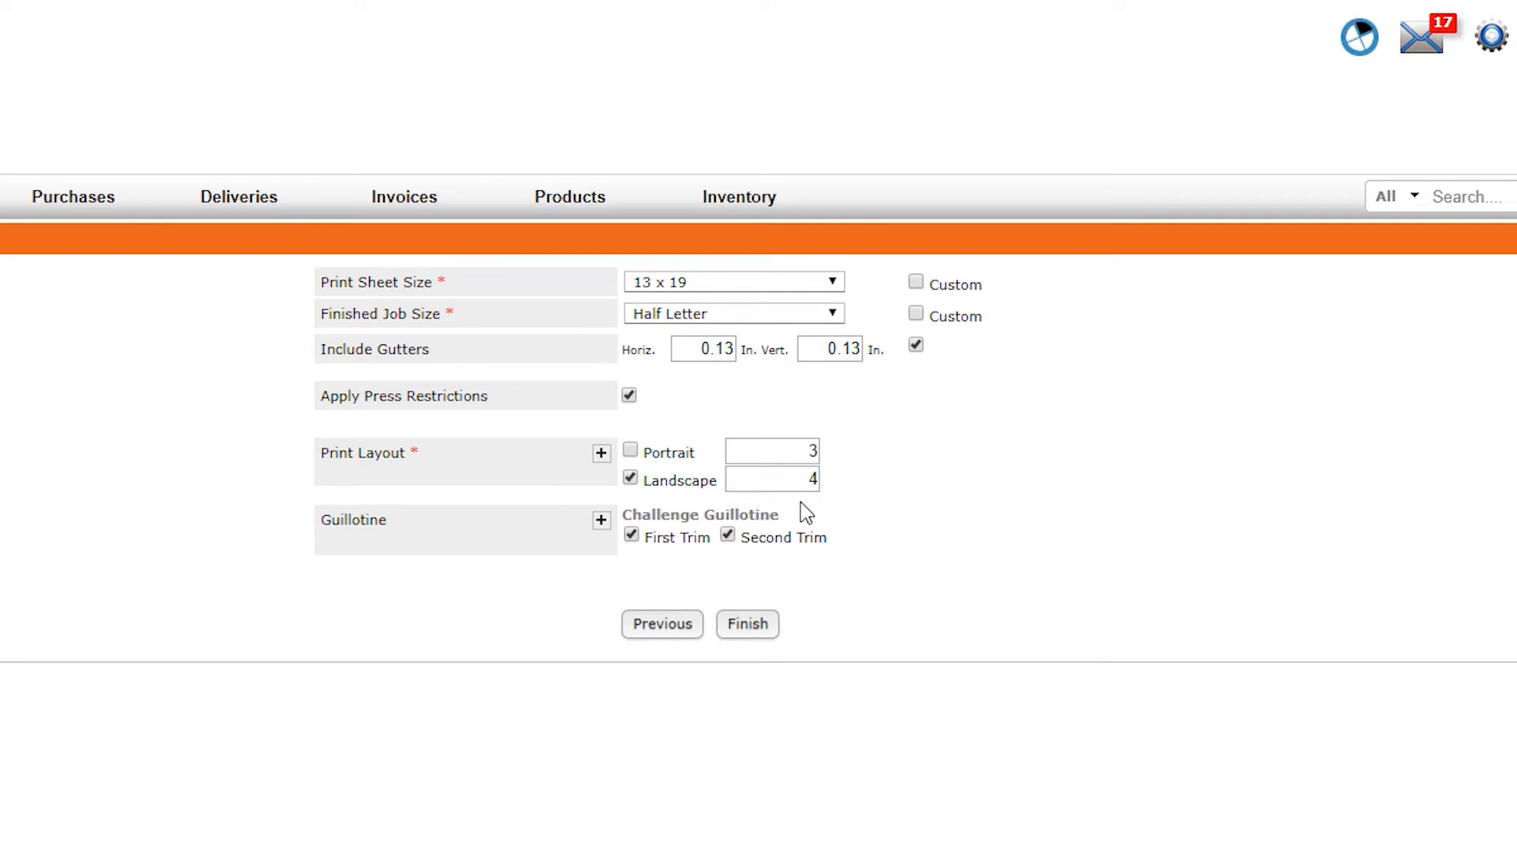
# Preview the print layout imposition and finish the item setup
pyautogui.click(601, 452)
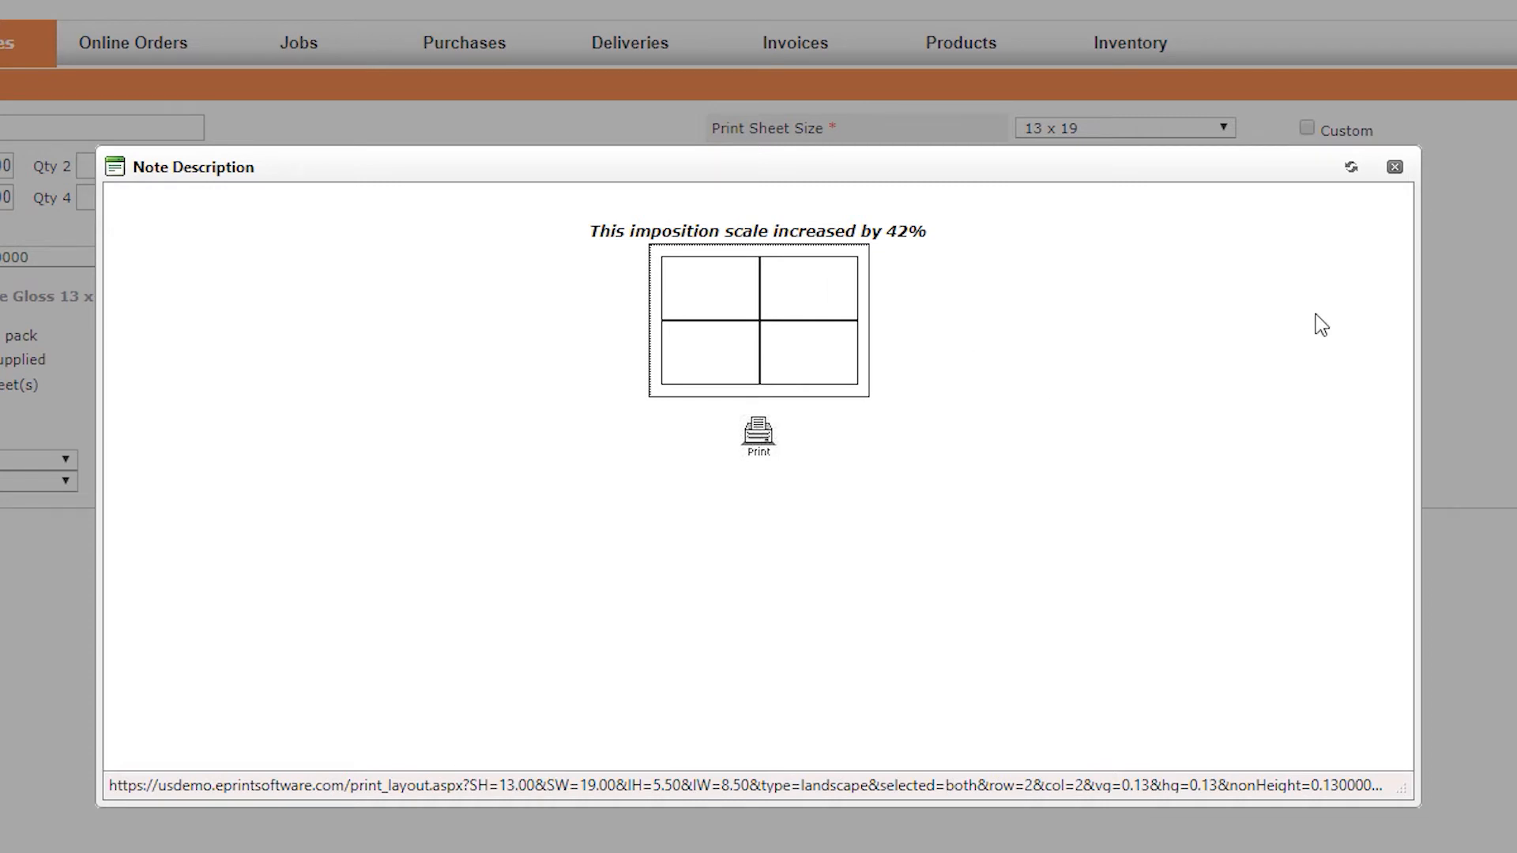
pyautogui.click(1394, 166)
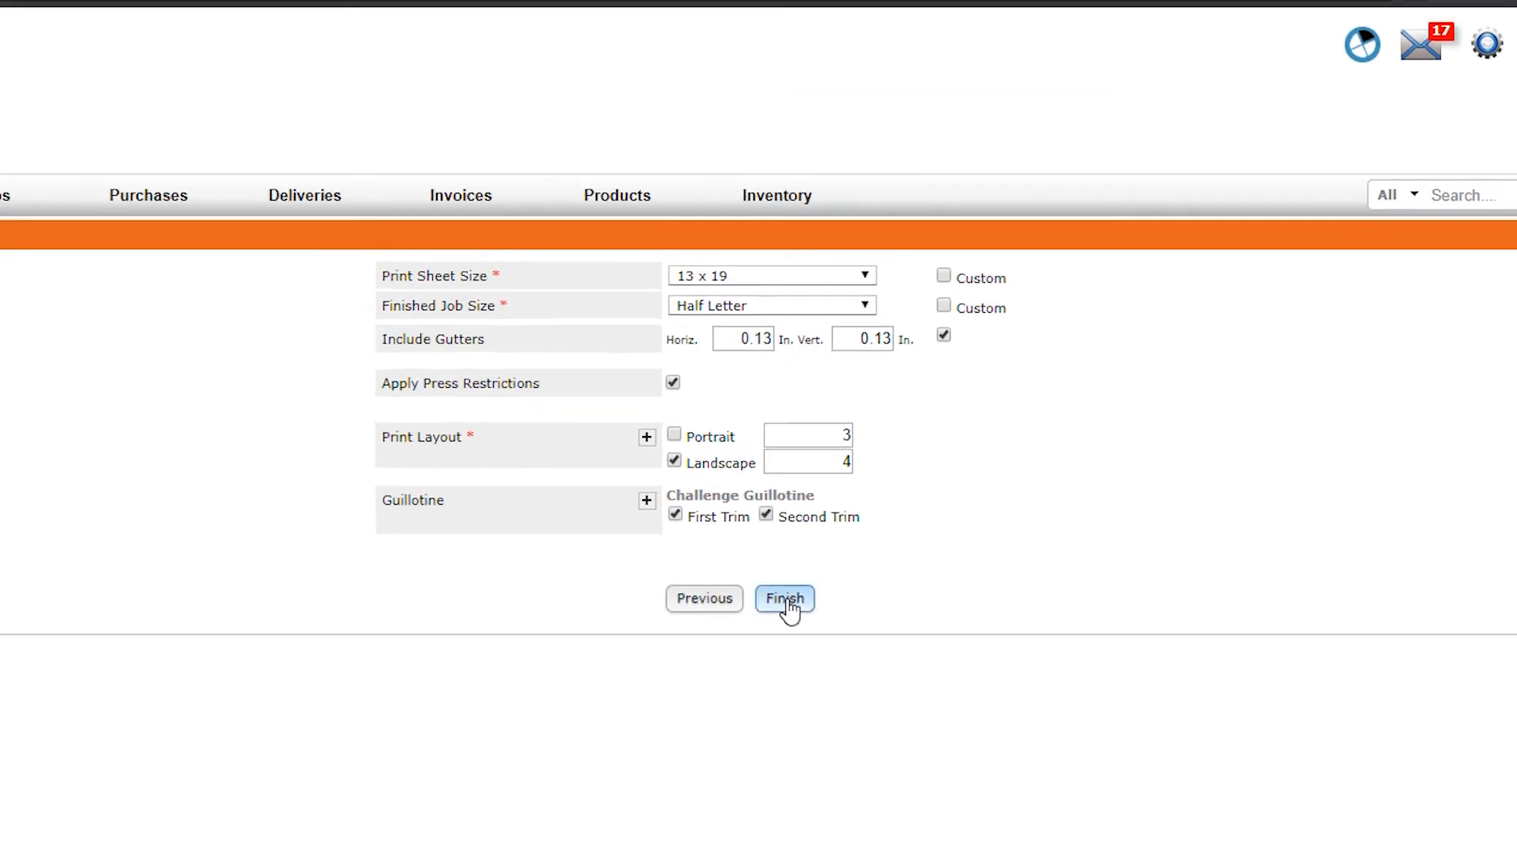
pyautogui.click(784, 598)
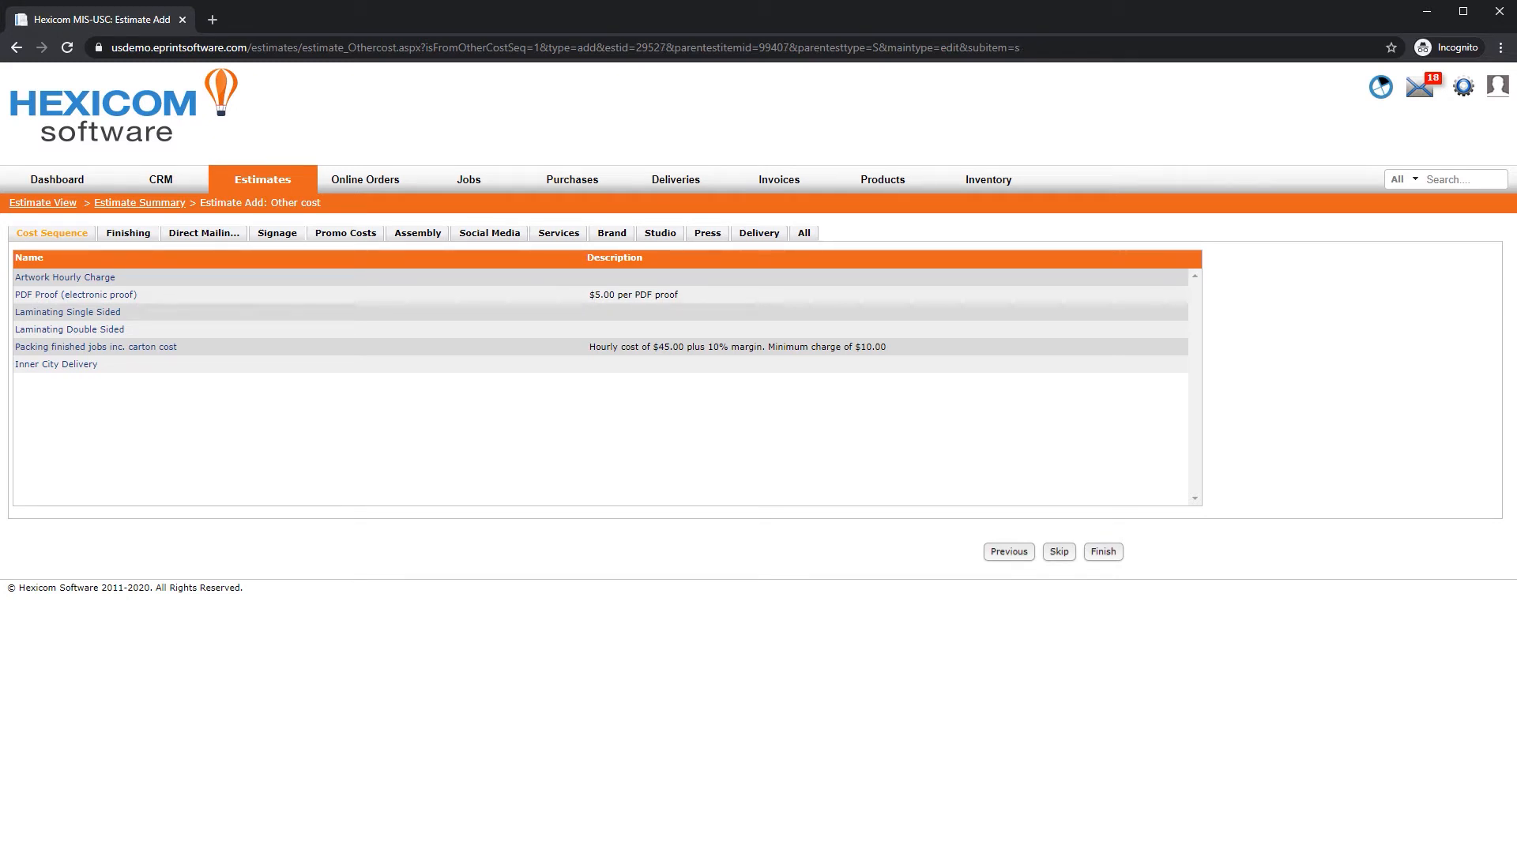
# Add the Artwork Hourly Charge with 2 hours of artwork, review its cost formula, and save it
pyautogui.click(80, 279)
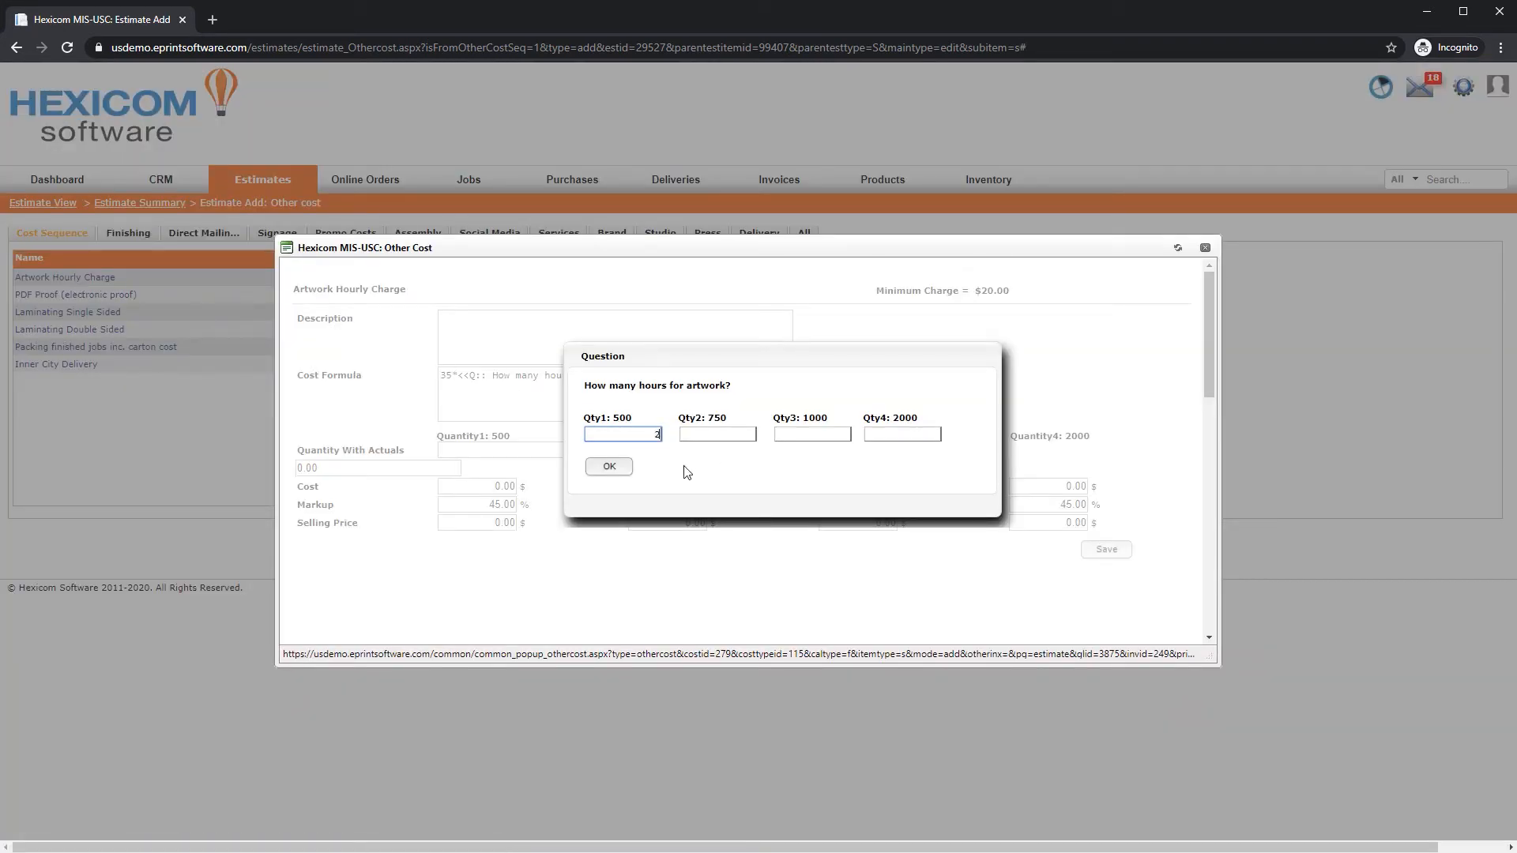
pyautogui.write('2')
pyautogui.click(614, 472)
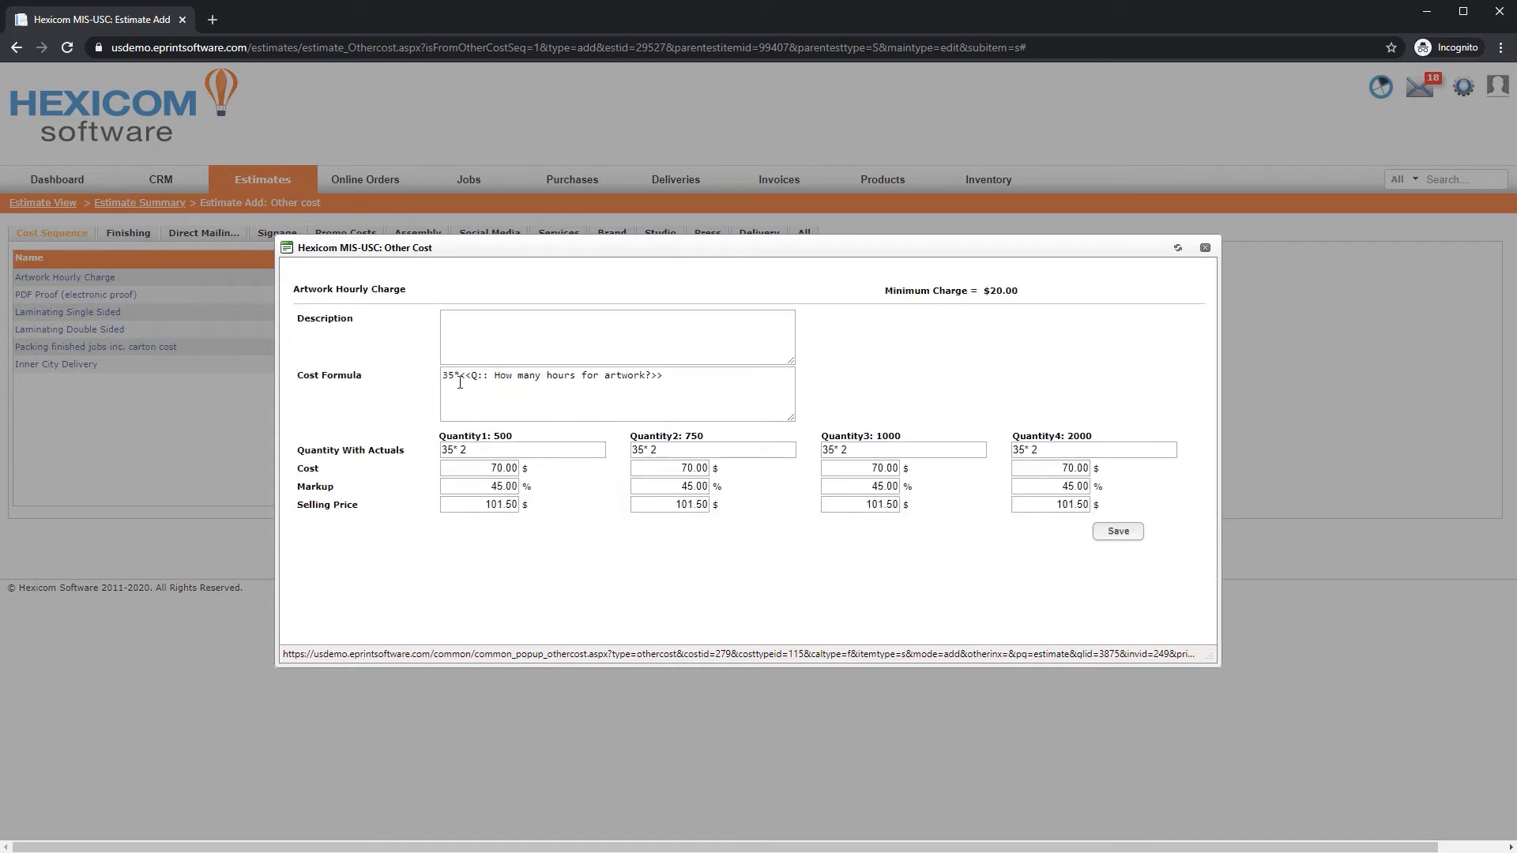
pyautogui.moveTo(461, 377); pyautogui.dragTo(692, 372)
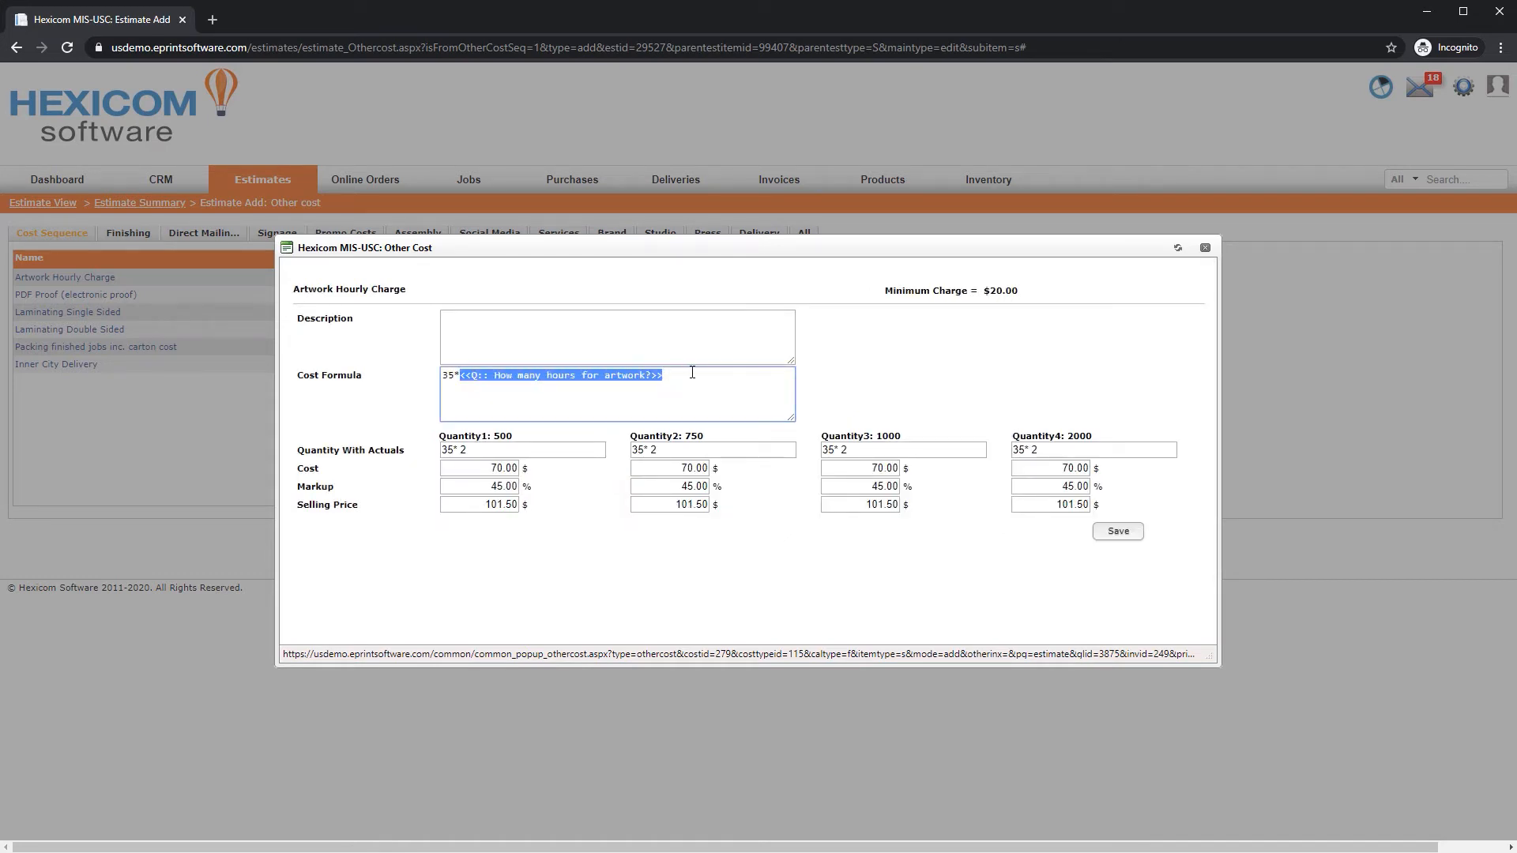
pyautogui.click(457, 374)
pyautogui.moveTo(457, 374); pyautogui.dragTo(440, 375)
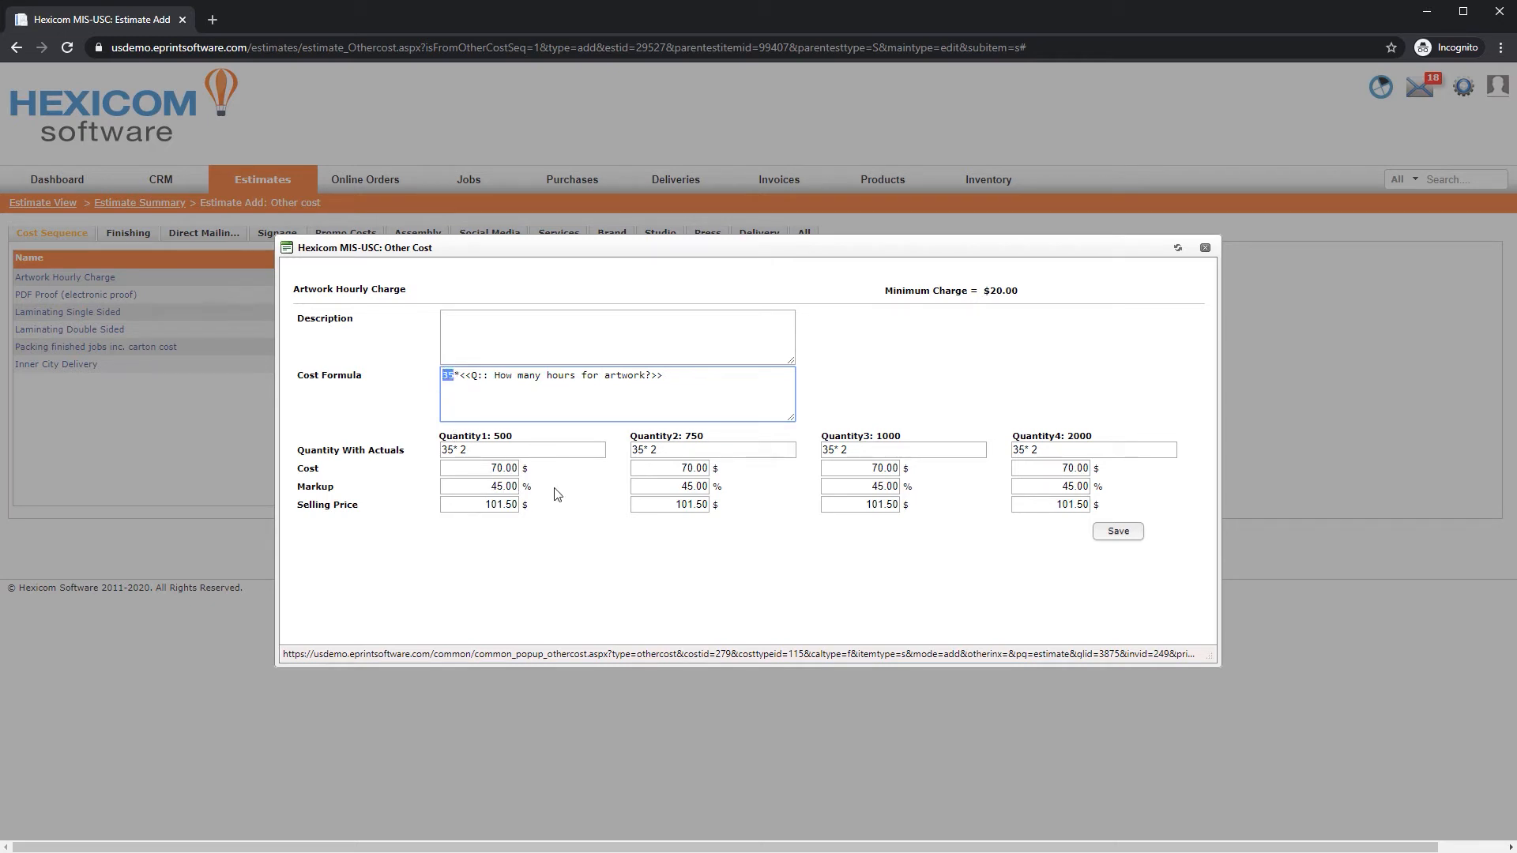
pyautogui.click(1120, 537)
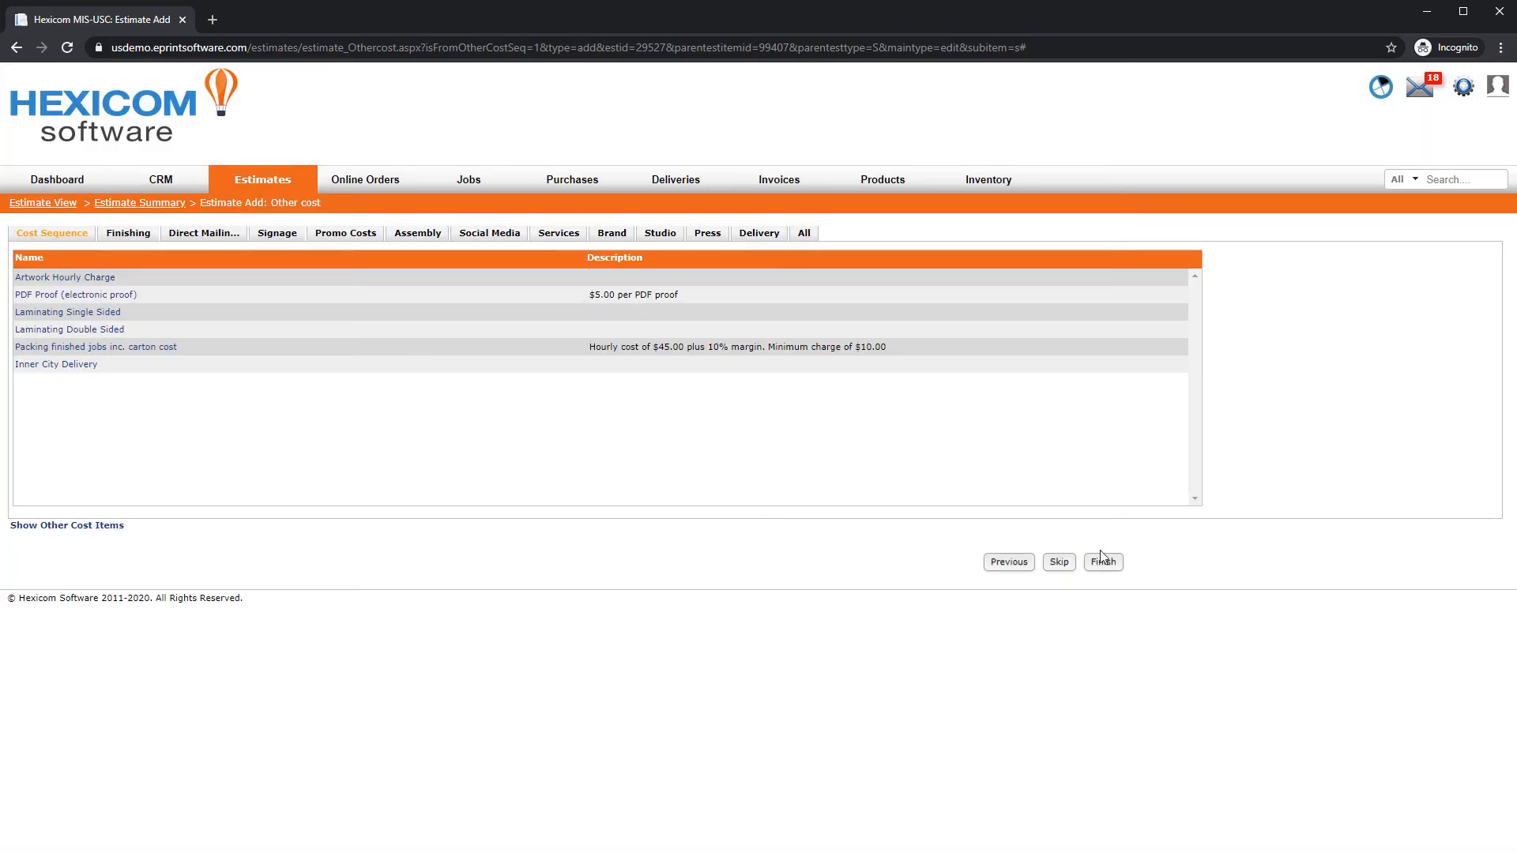
# Add the Laminating Double Sided and Inner City Delivery additional costs, saving each, and finish the additional items
pyautogui.click(111, 330)
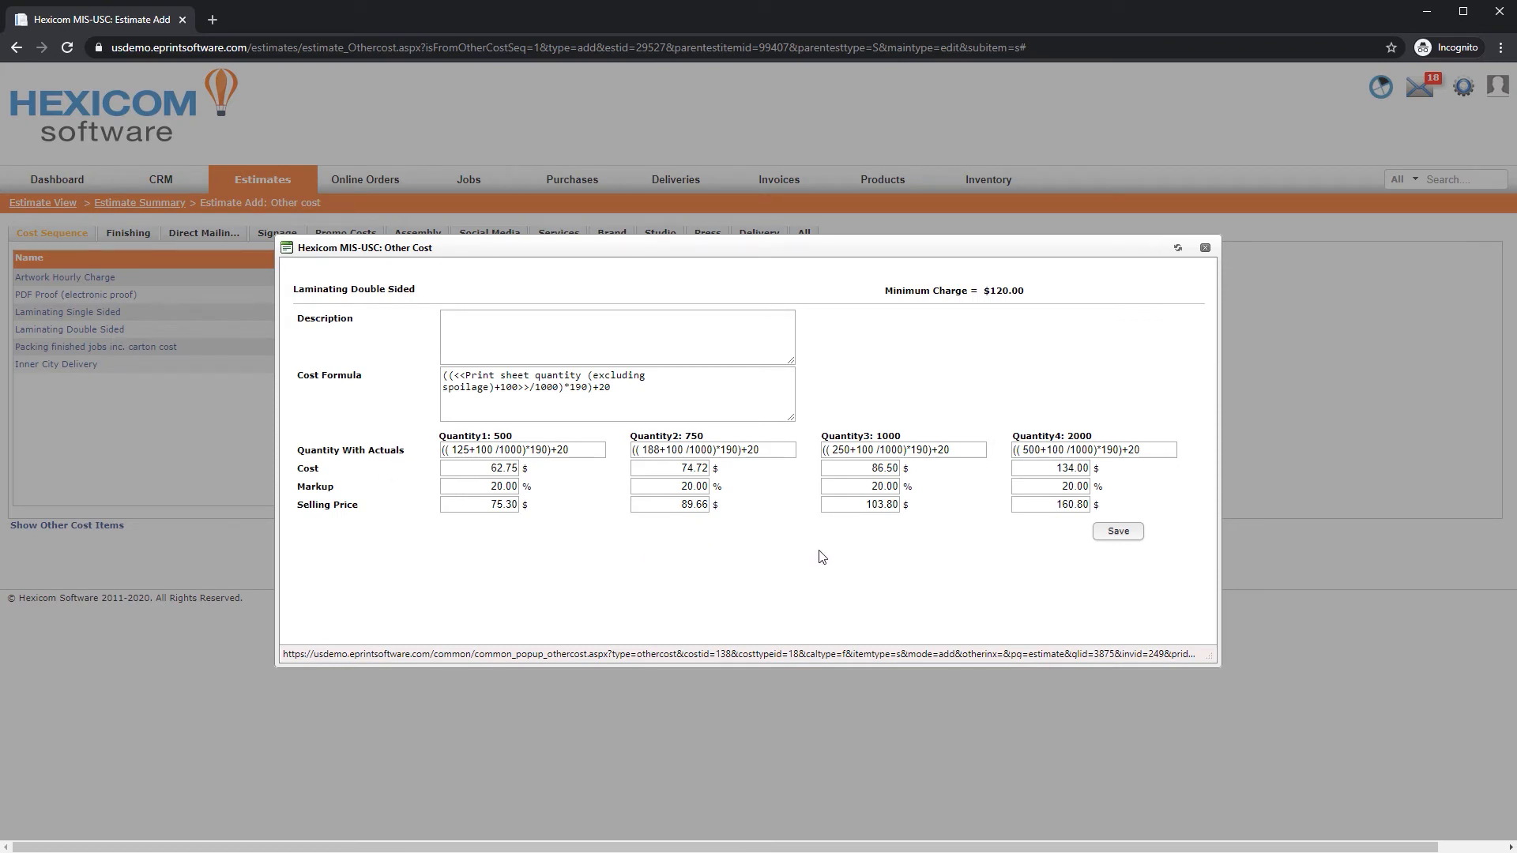
pyautogui.click(1117, 534)
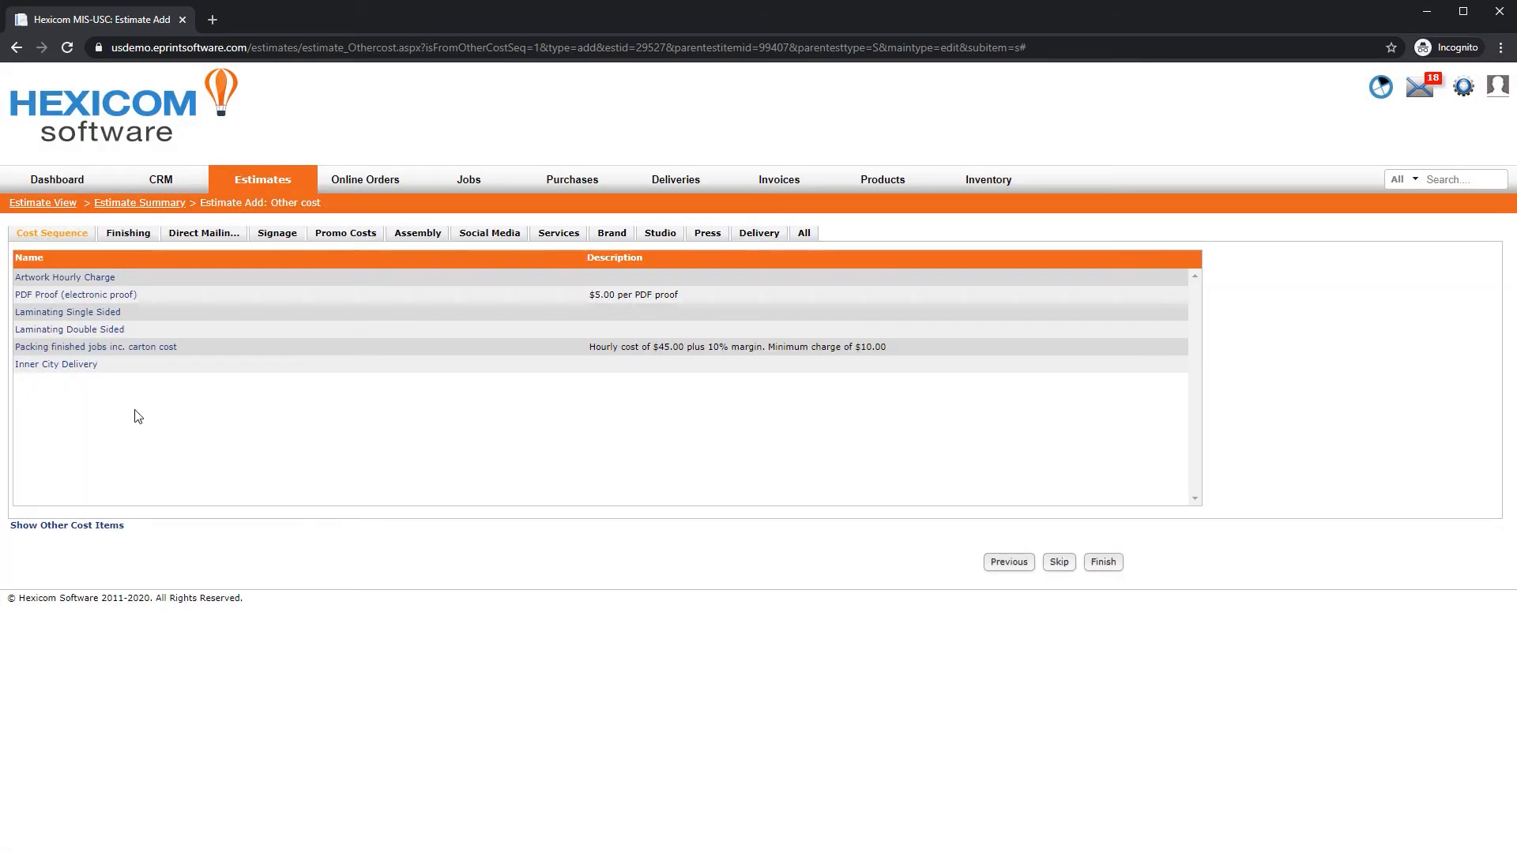
pyautogui.click(68, 366)
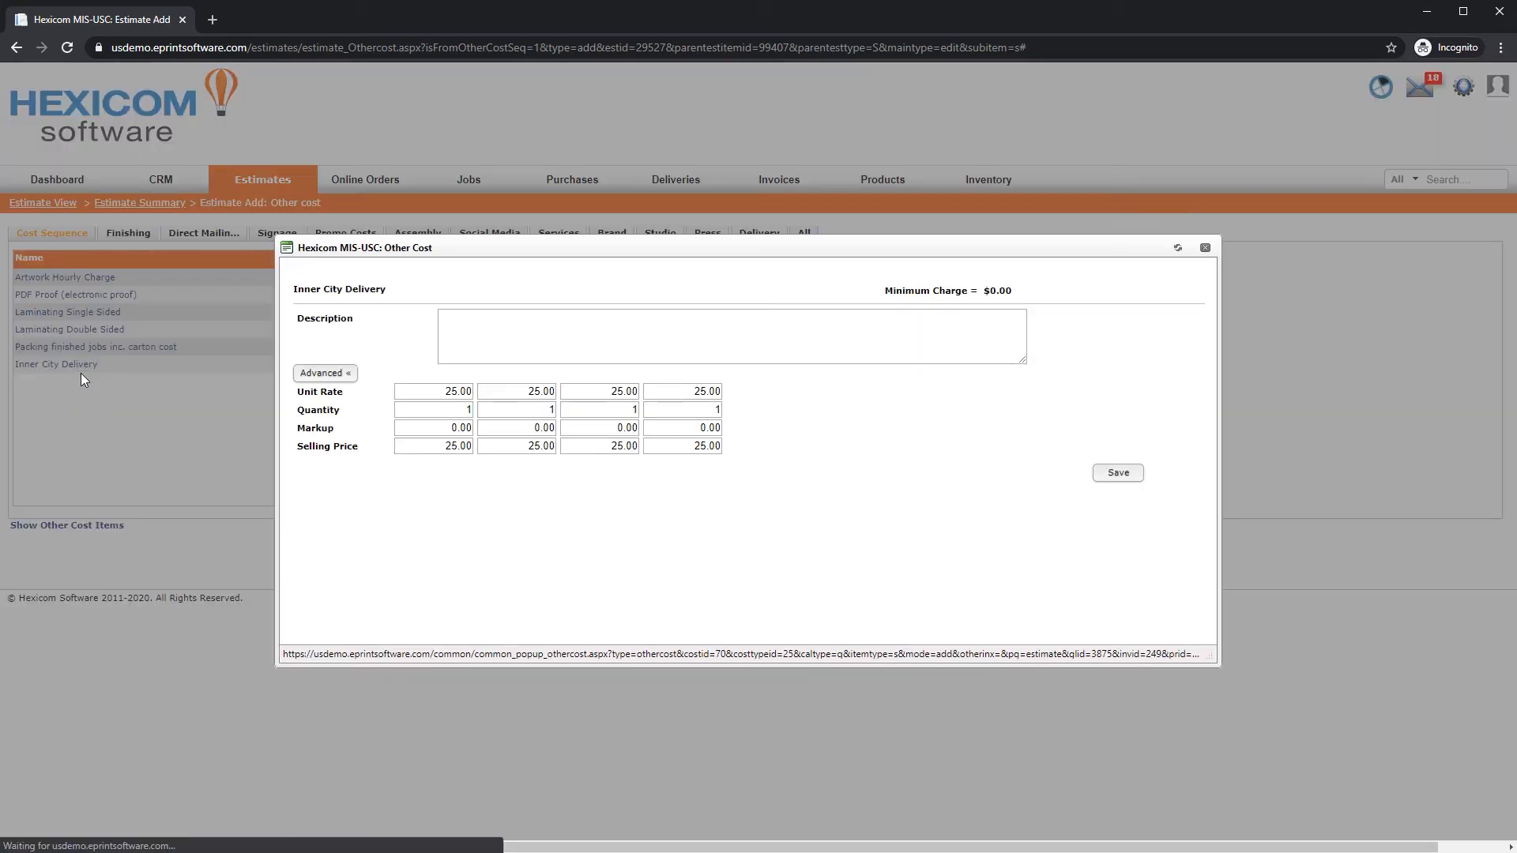
pyautogui.click(440, 398)
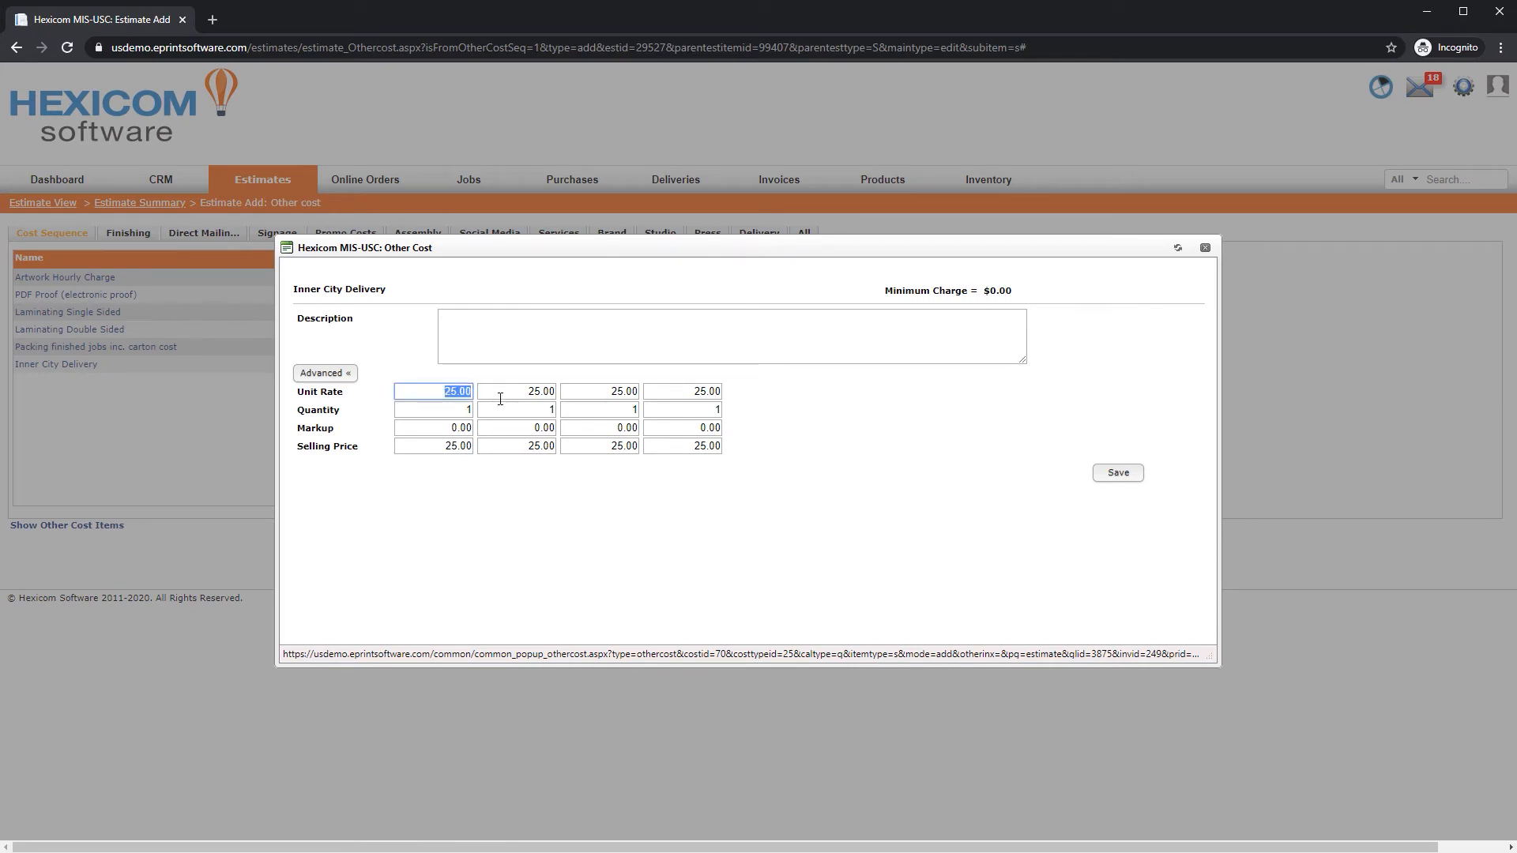
pyautogui.click(1135, 477)
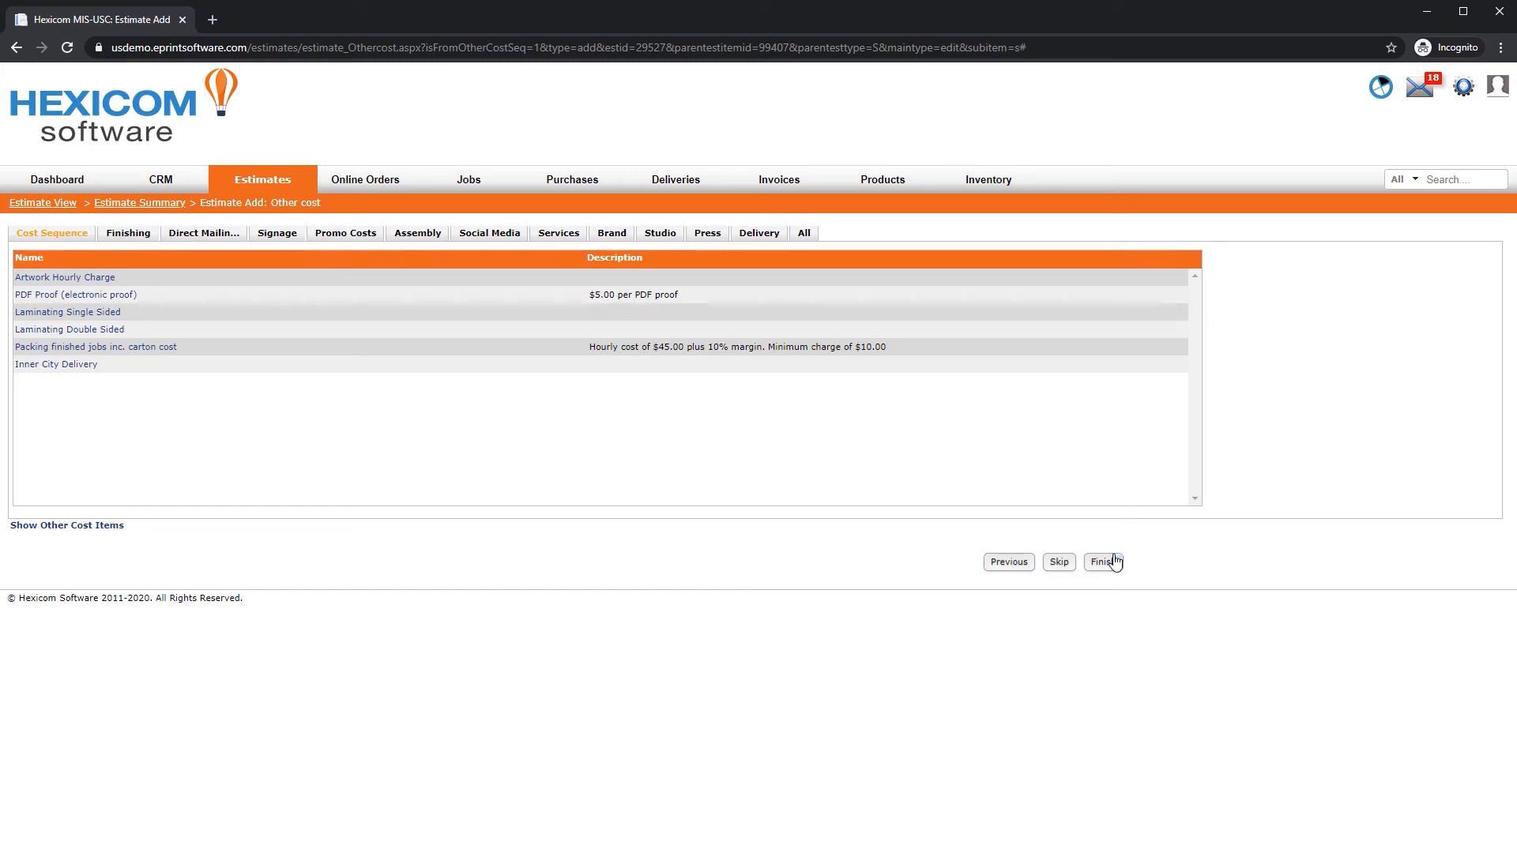
pyautogui.click(1104, 562)
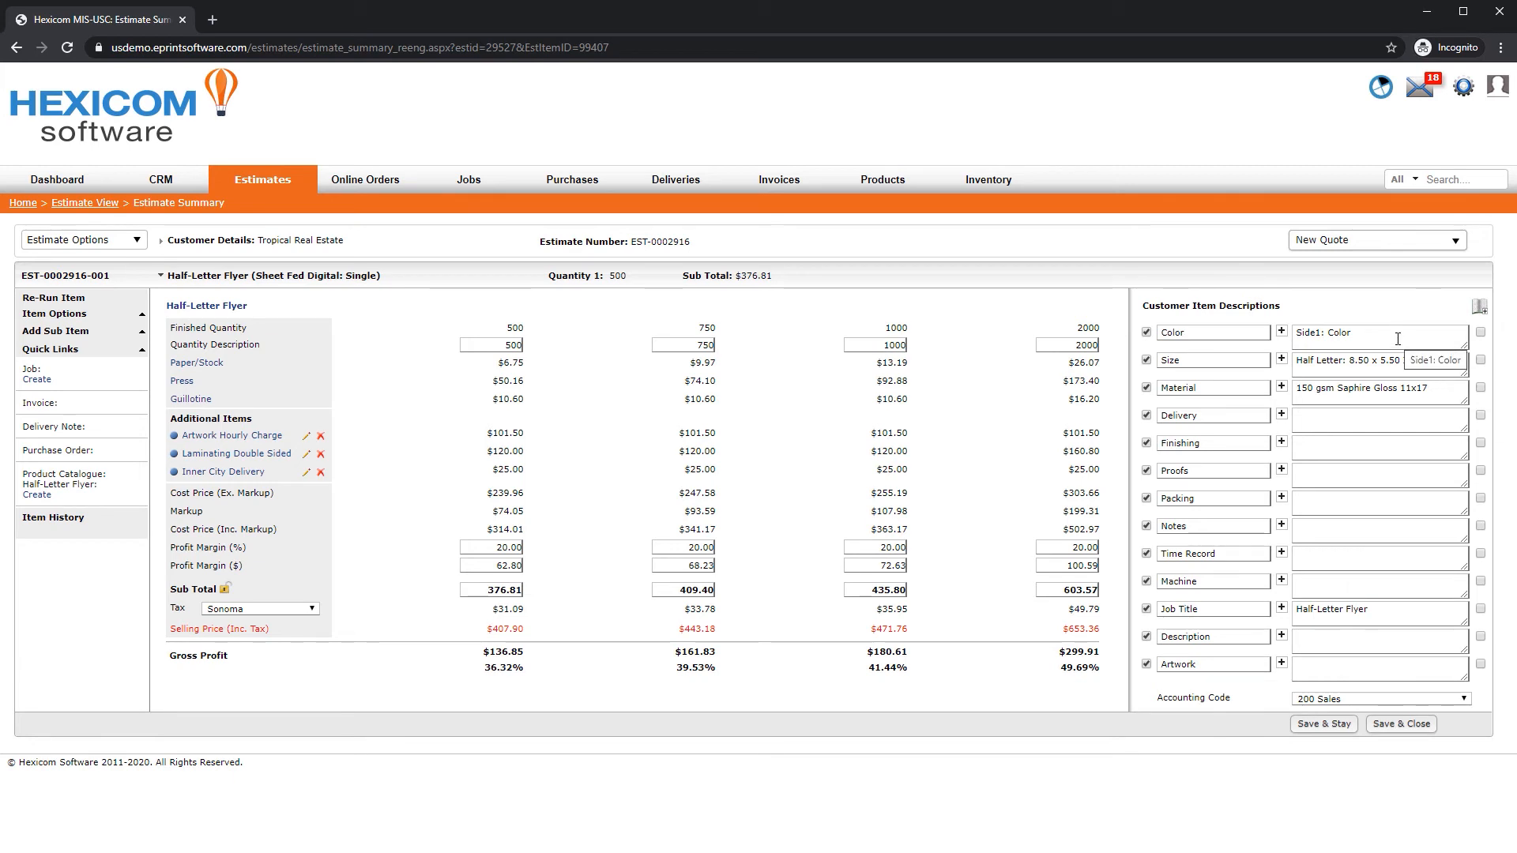
# Set the Artwork customer description to "2 hours artwork included" from the artwork phrase list
pyautogui.click(1355, 660)
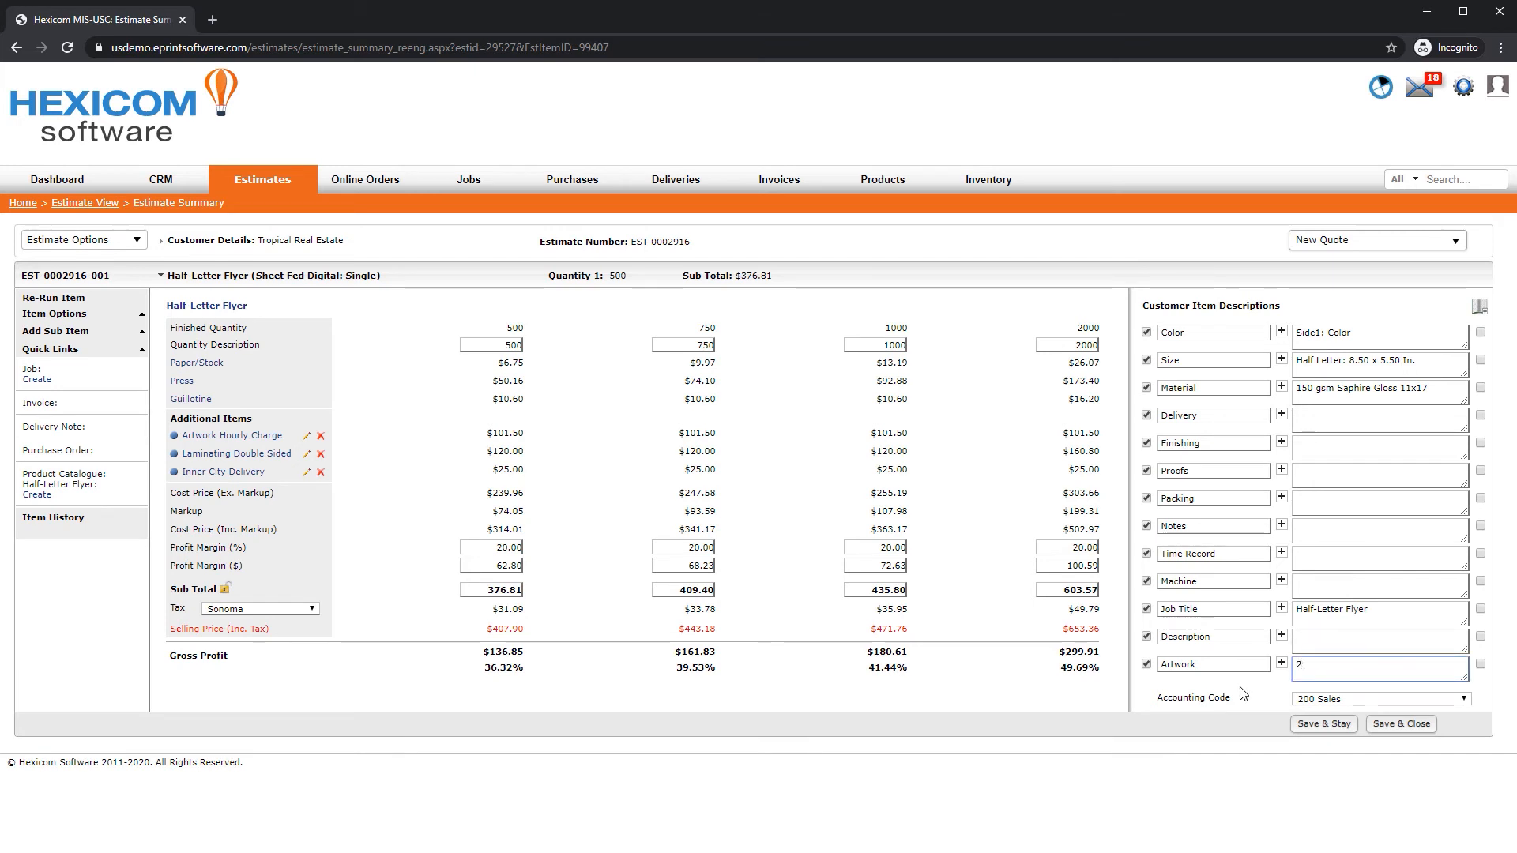
pyautogui.write('2 hours of artwork')
pyautogui.hotkey('ctrl', 'a')
pyautogui.press('BackSpace')
pyautogui.click(1281, 665)
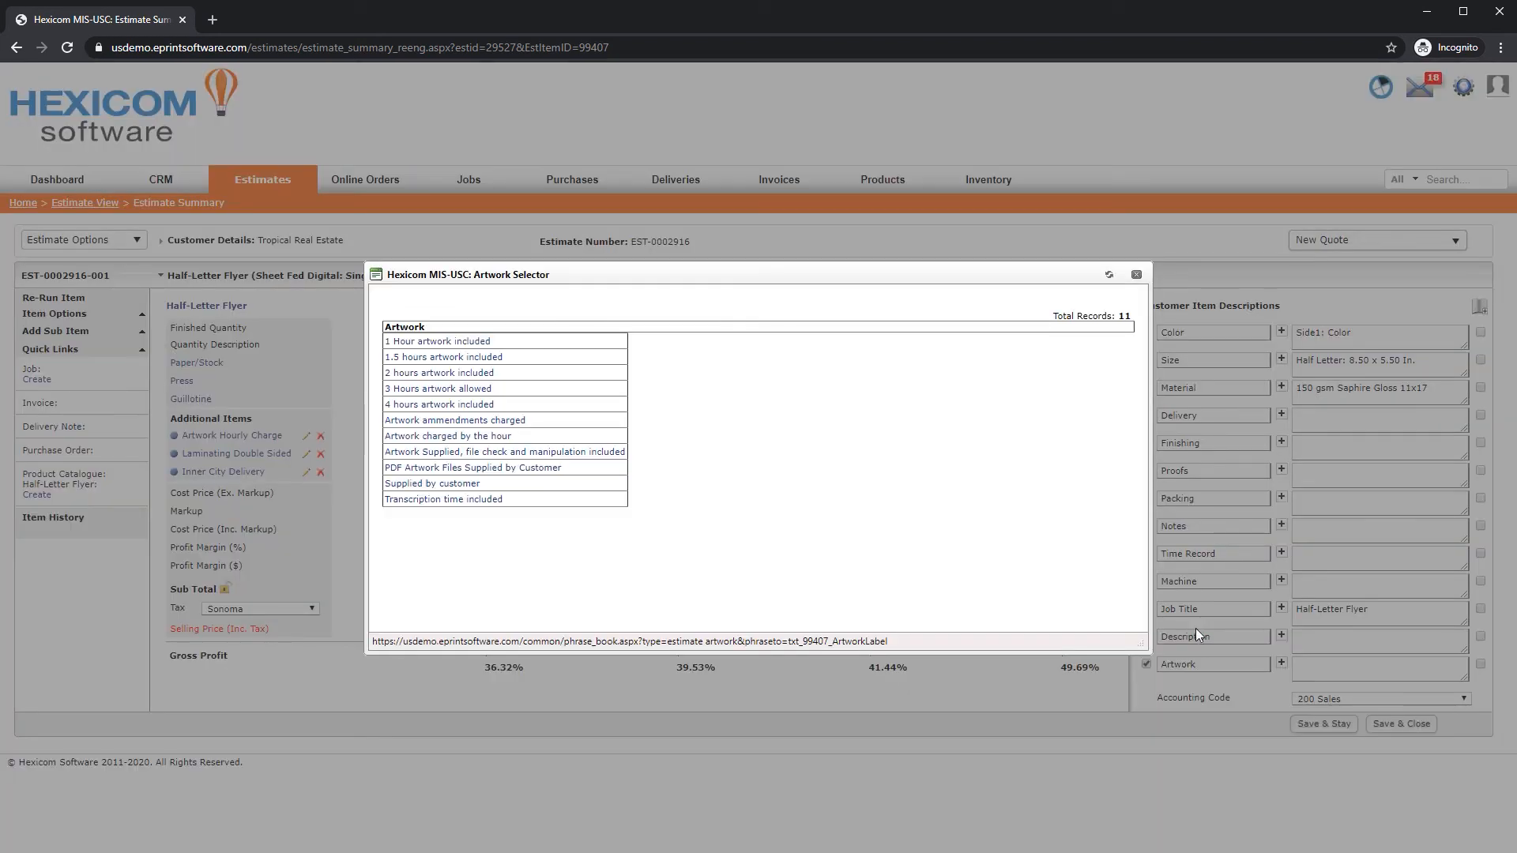
pyautogui.click(469, 374)
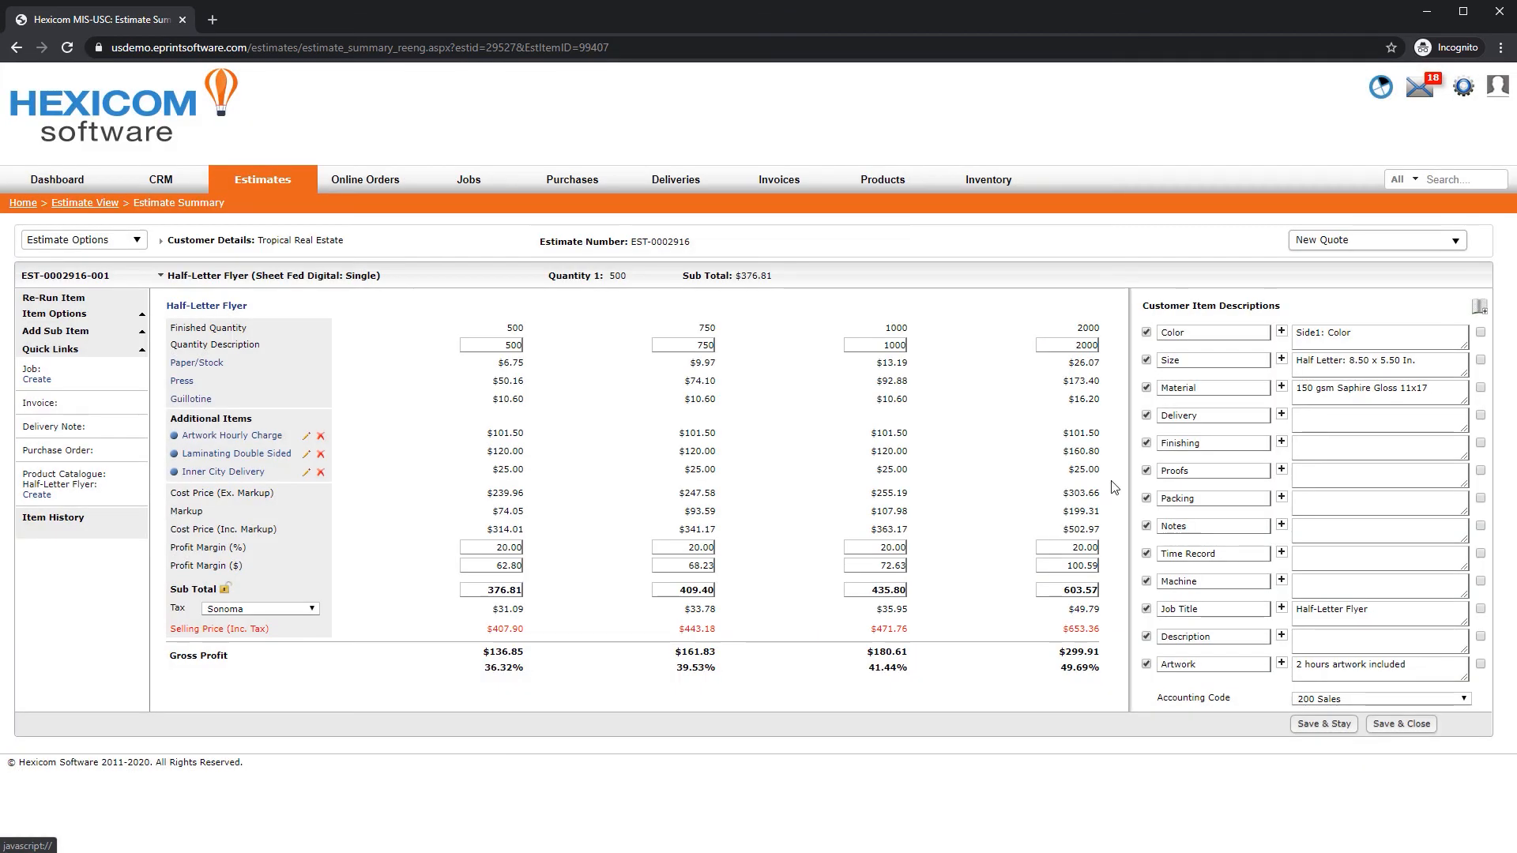
# Set Finishing to "Laminated on both sides" and Delivery to "Local delivery to one address included", then save and stay
pyautogui.click(1281, 441)
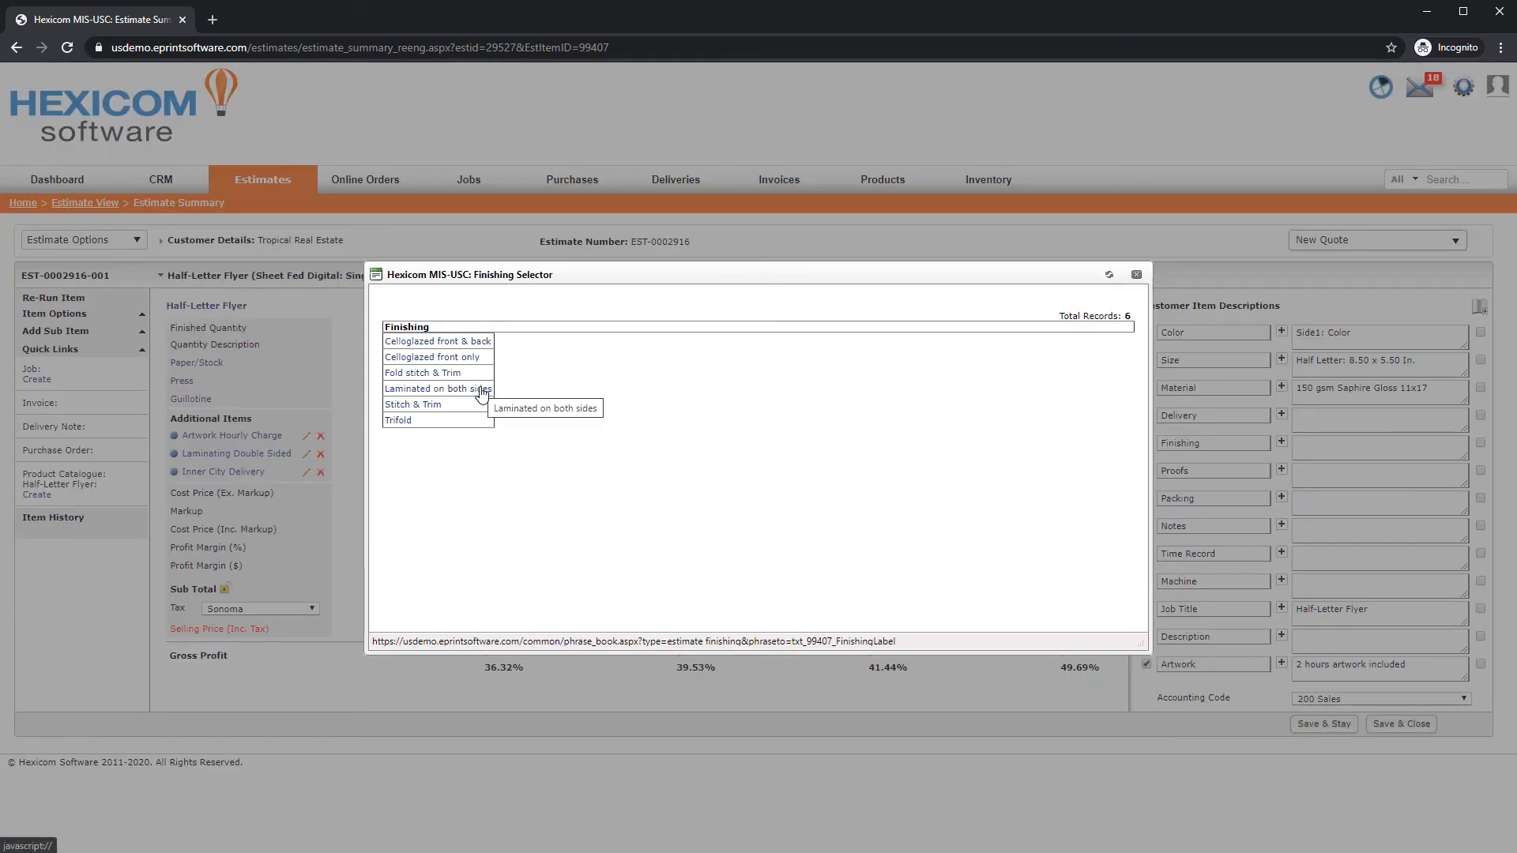
pyautogui.click(478, 388)
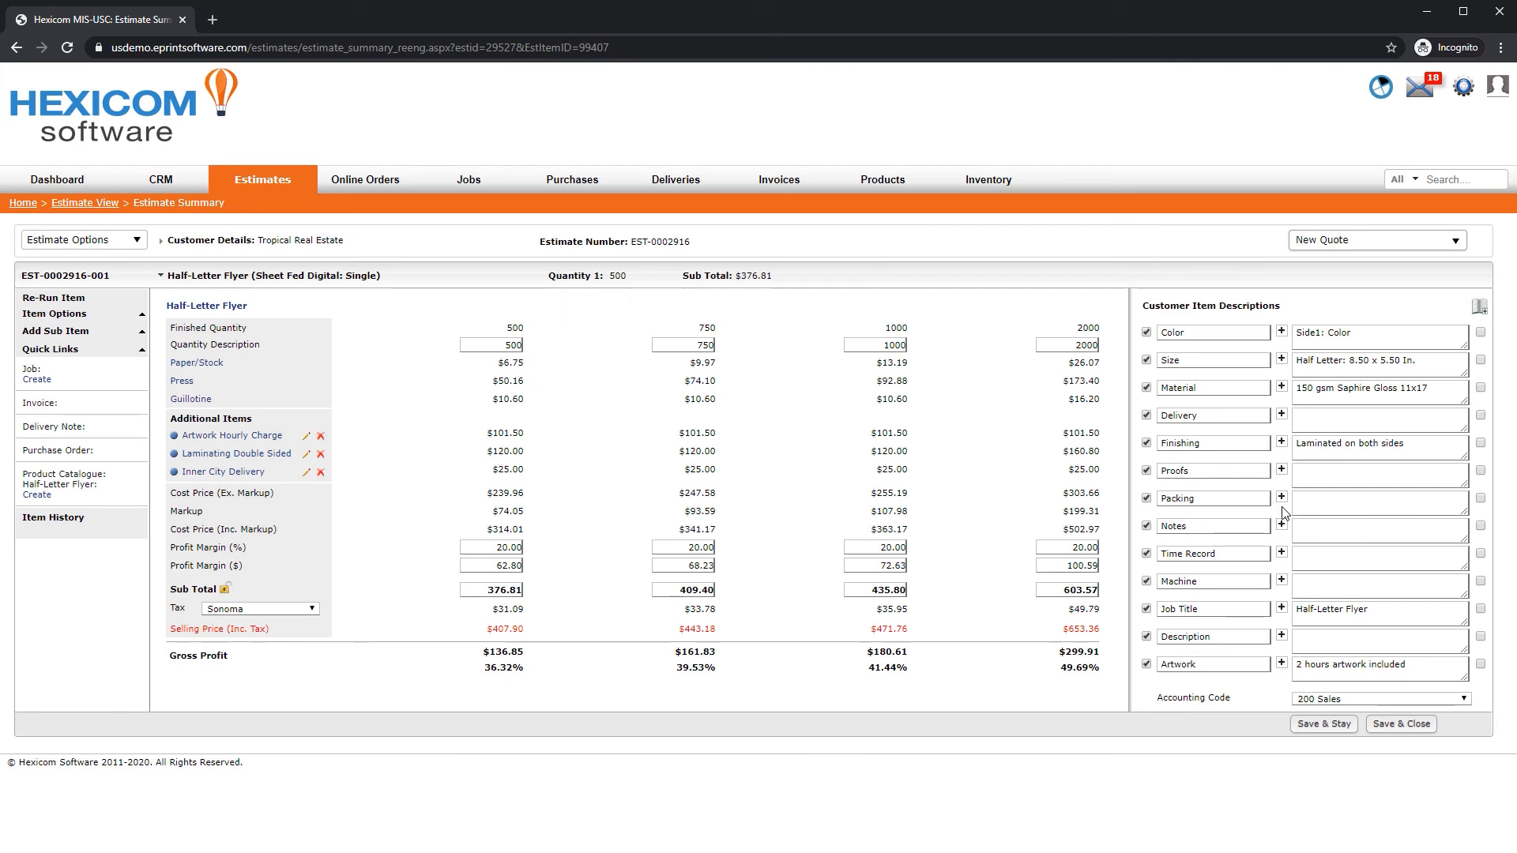
pyautogui.click(1281, 417)
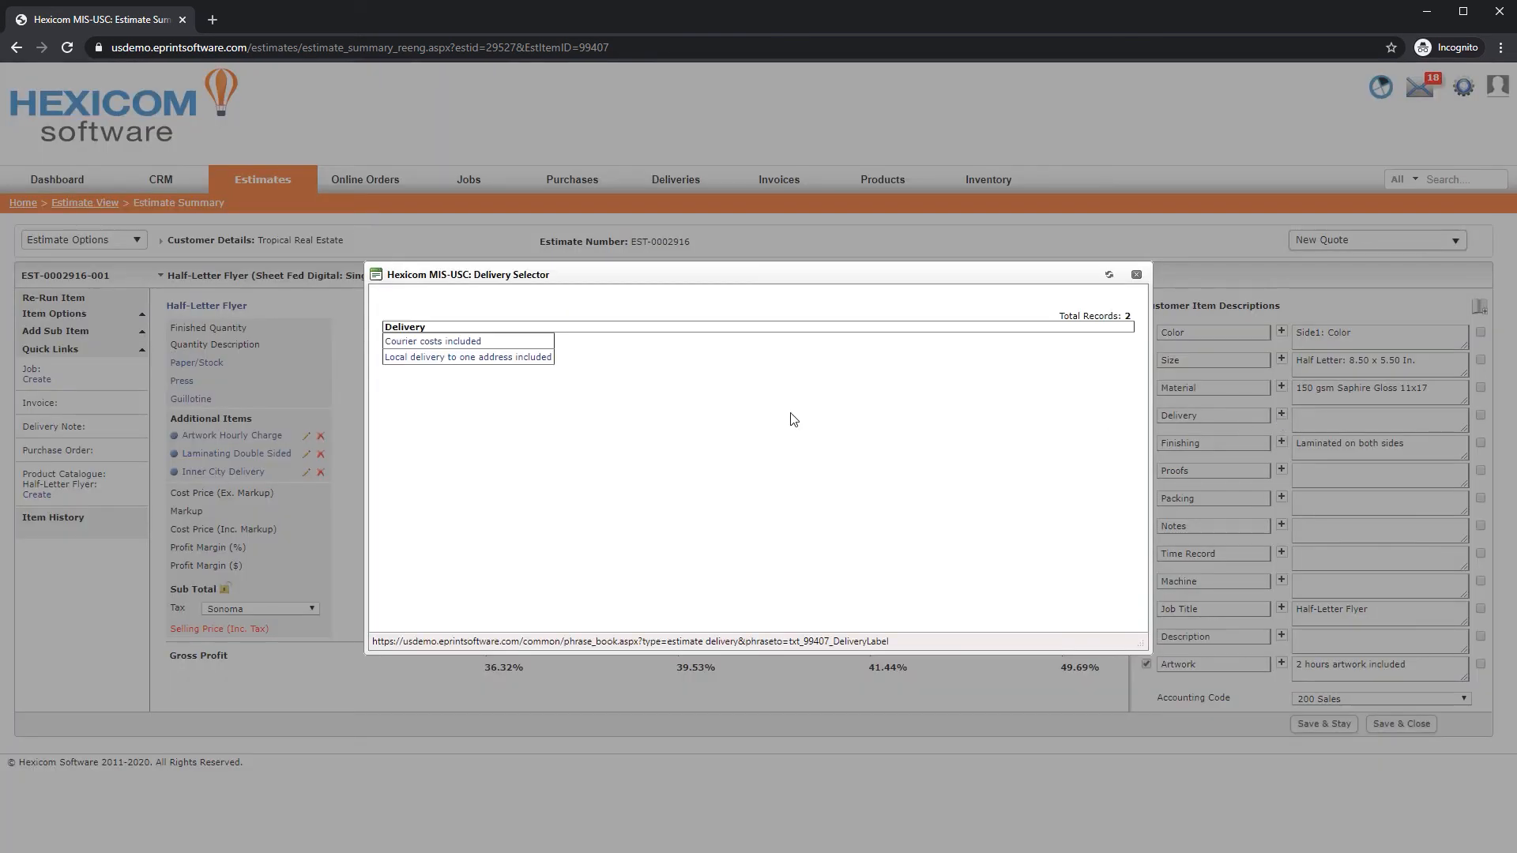
pyautogui.click(499, 358)
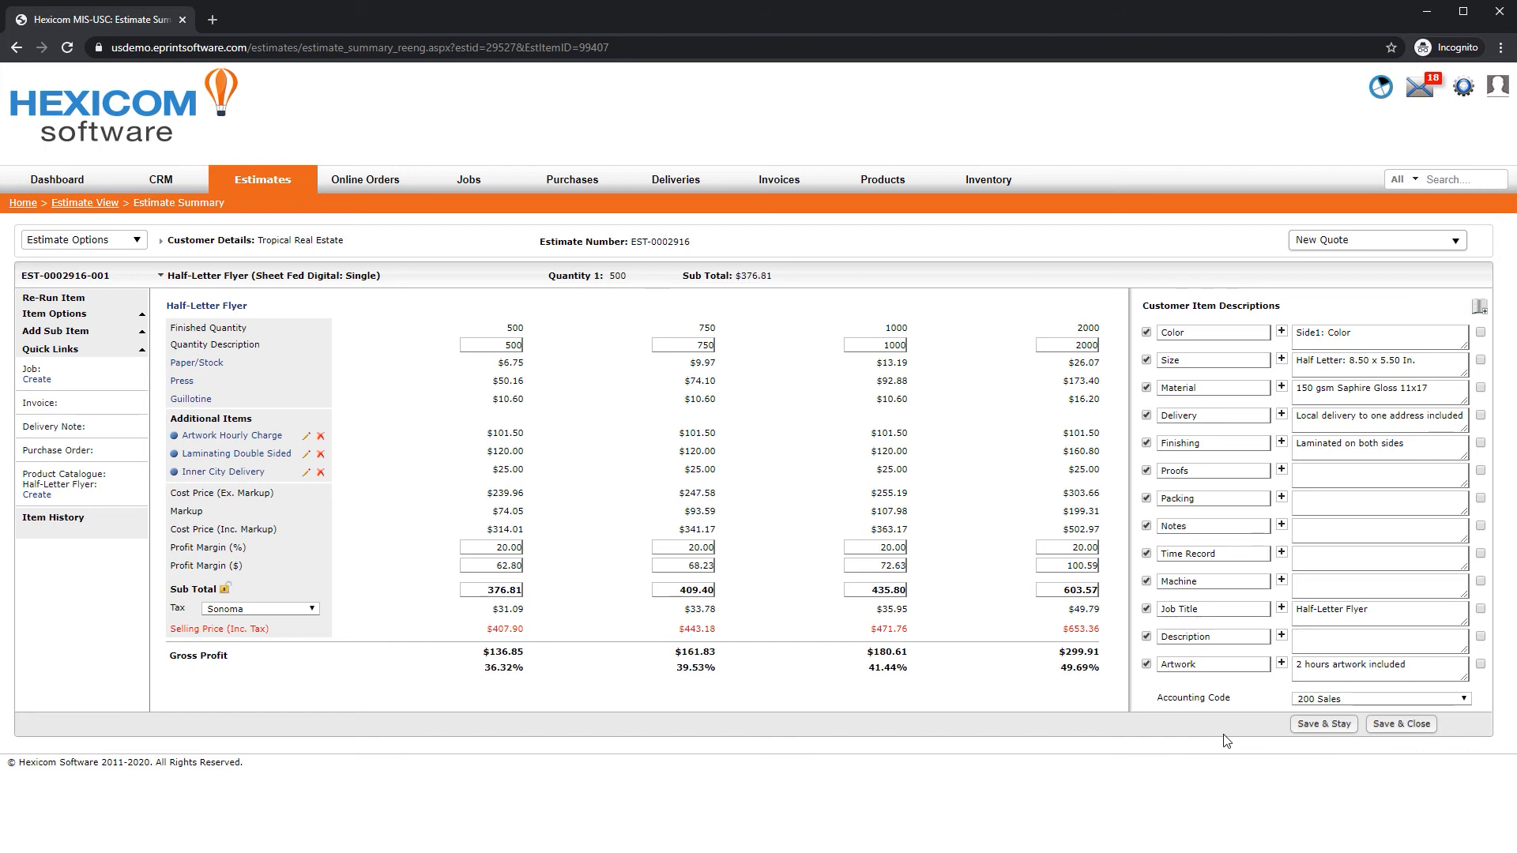
pyautogui.click(1323, 724)
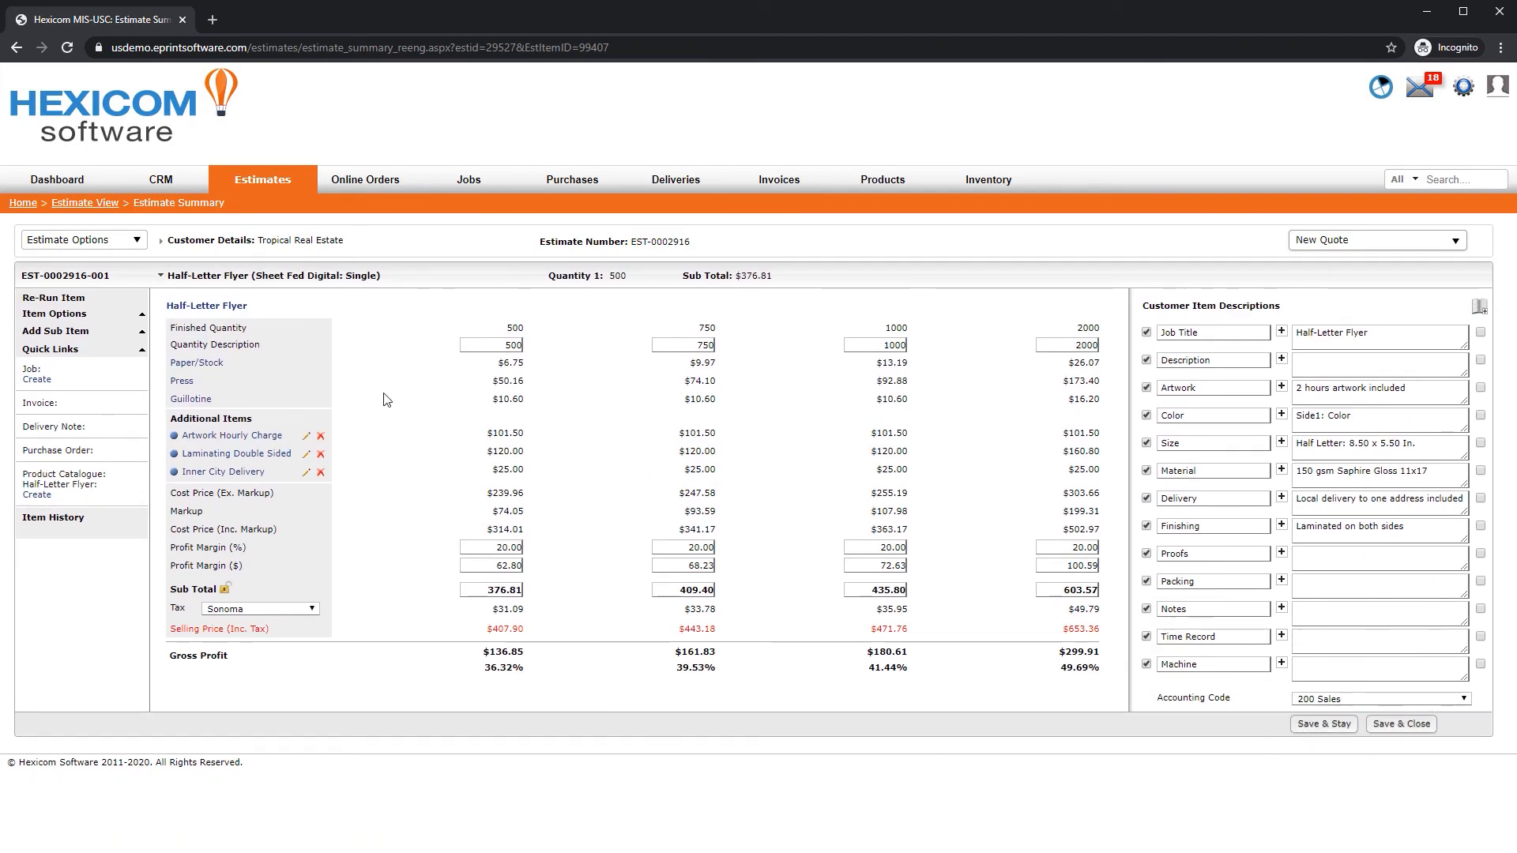
# Open the estimate document preview and review the generated PDF
pyautogui.click(130, 242)
pyautogui.click(69, 270)
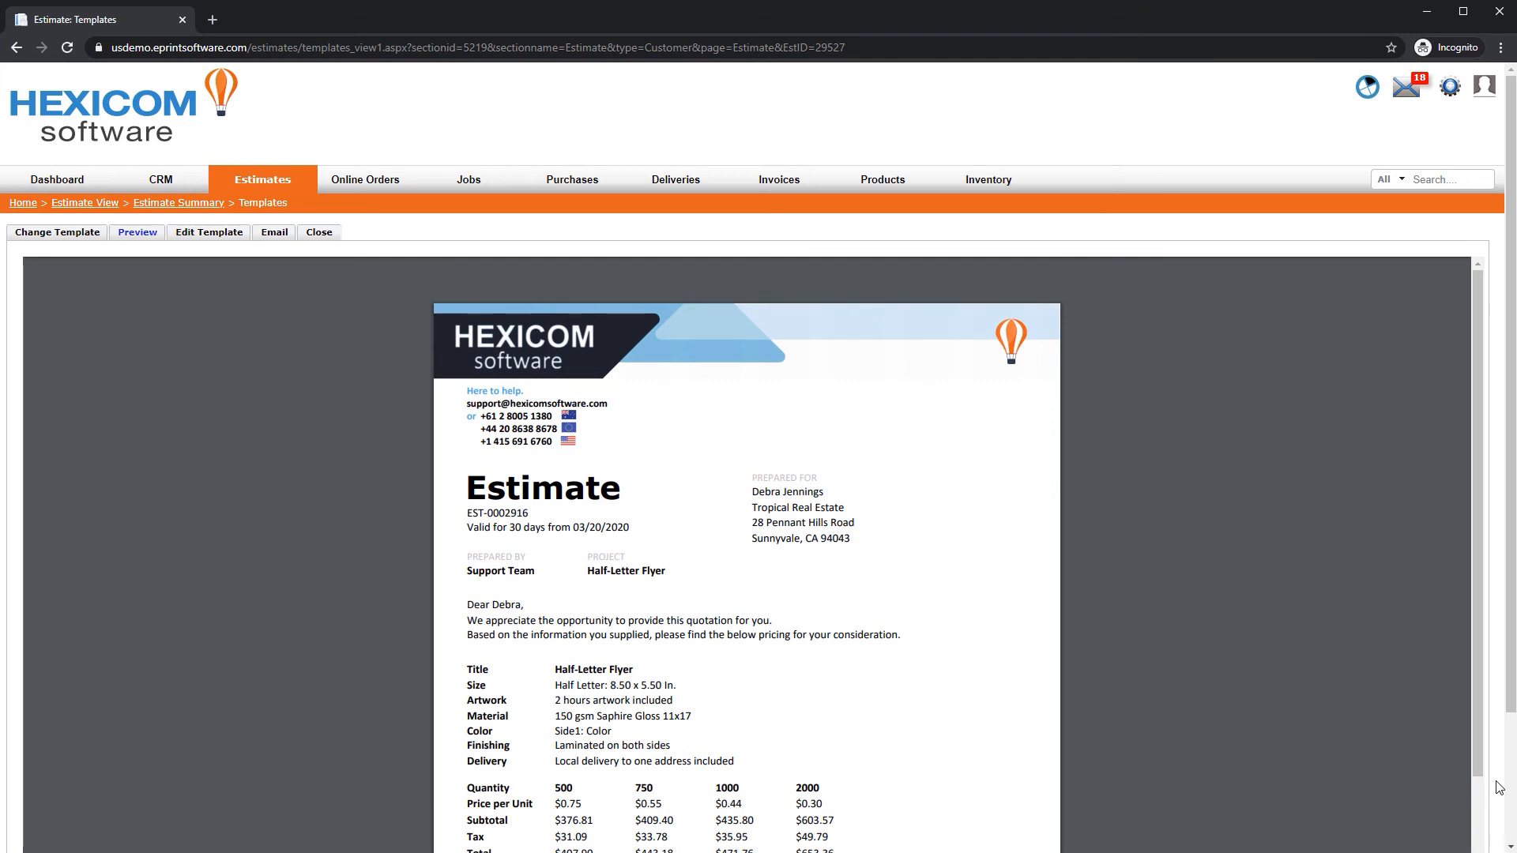
pyautogui.scroll(-2, 1498, 787)
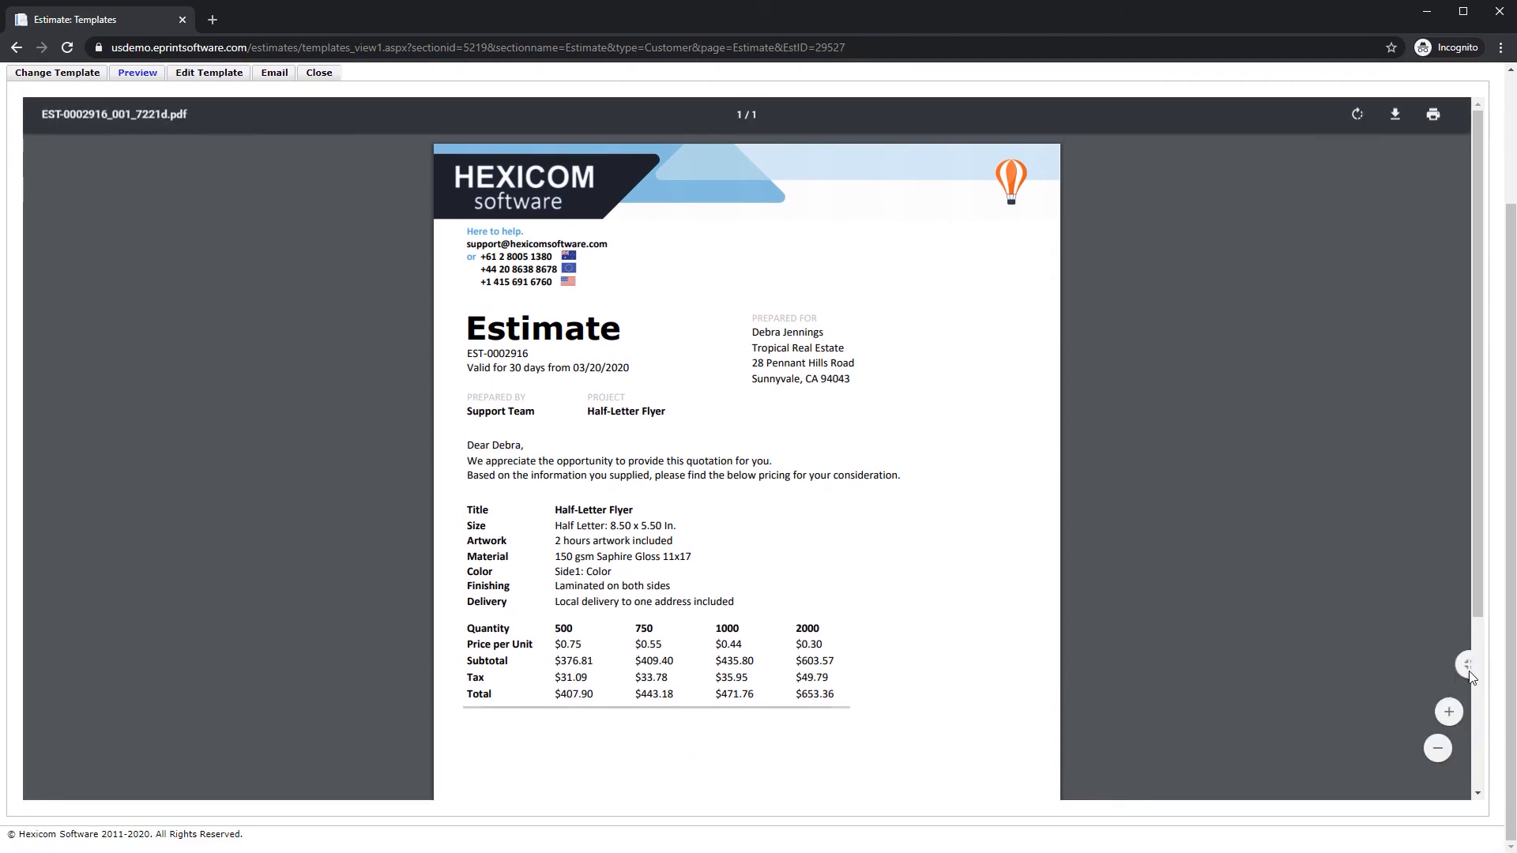
pyautogui.moveTo(1475, 584); pyautogui.dragTo(1471, 504)
pyautogui.scroll(2, 1495, 485)
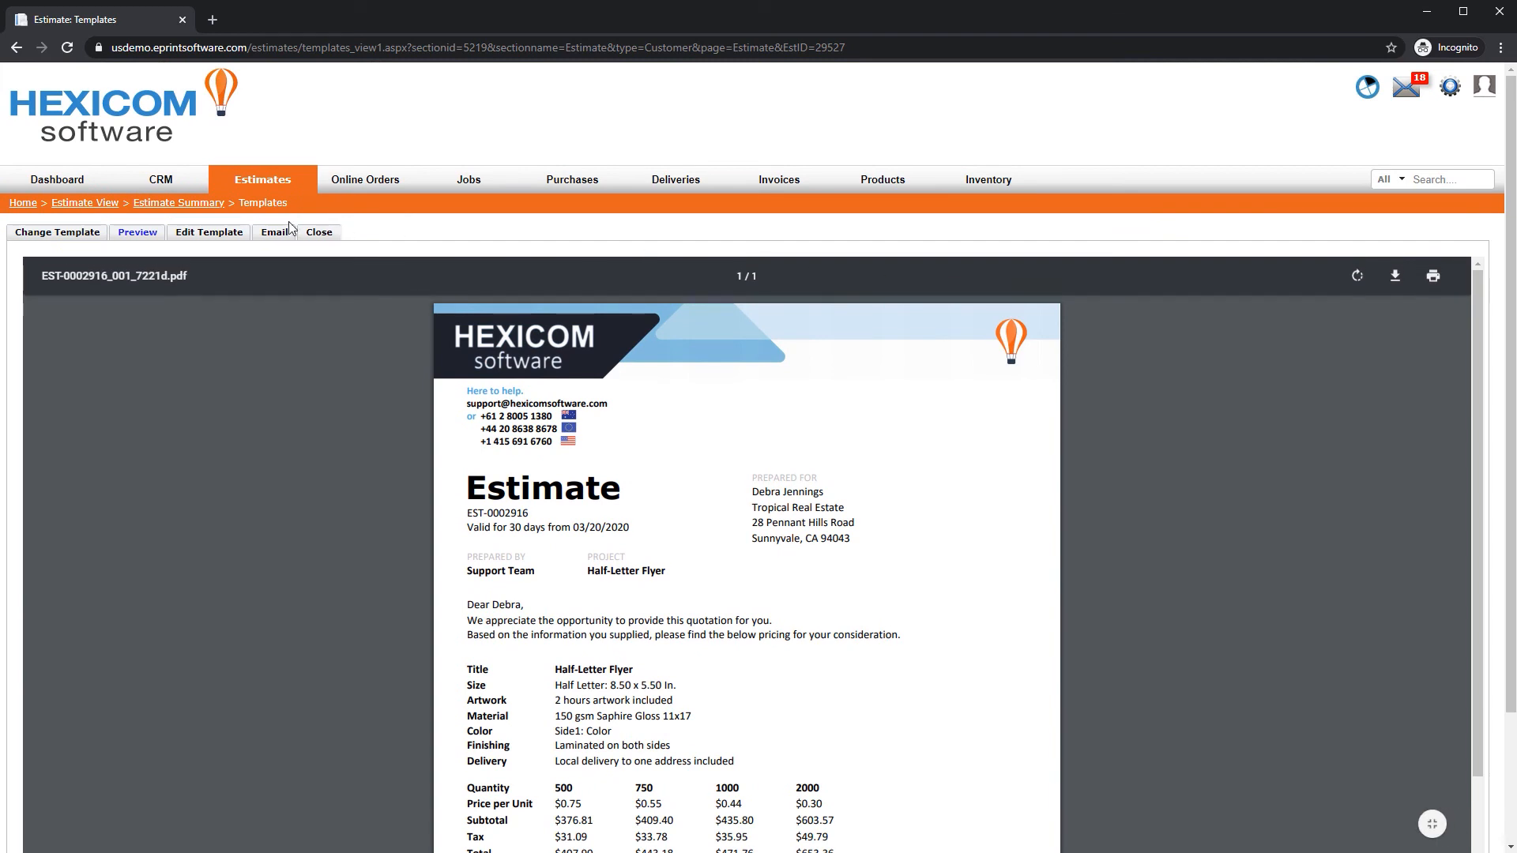
# Email the estimate with its PDF attachment to the customer's contact address
pyautogui.click(275, 238)
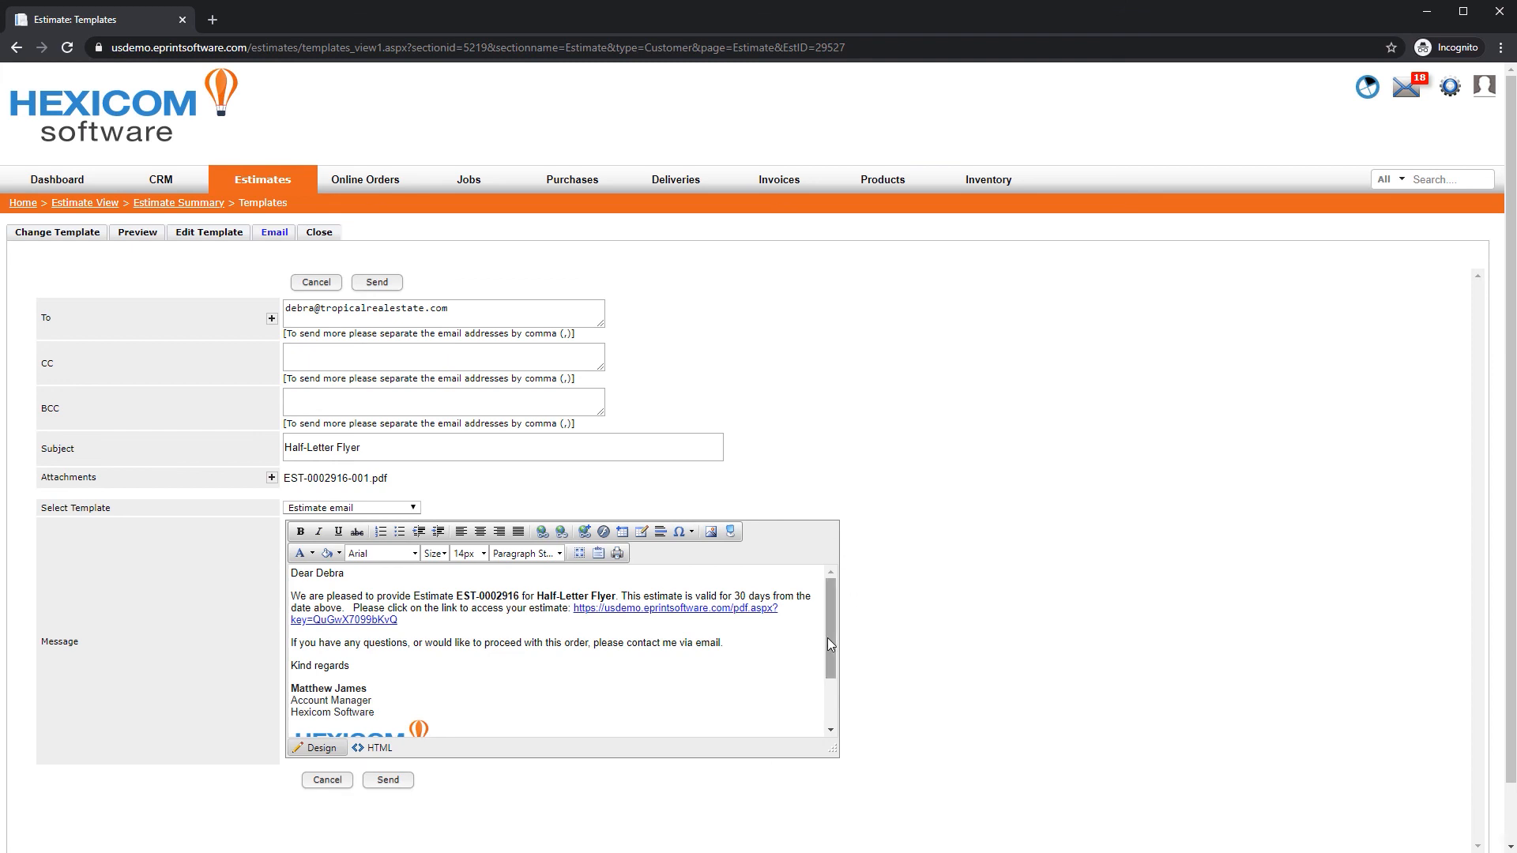
pyautogui.moveTo(827, 638)
pyautogui.mouseDown()
pyautogui.moveTo(830, 719)
pyautogui.moveTo(818, 589)
pyautogui.mouseUp()
pyautogui.click(377, 282)
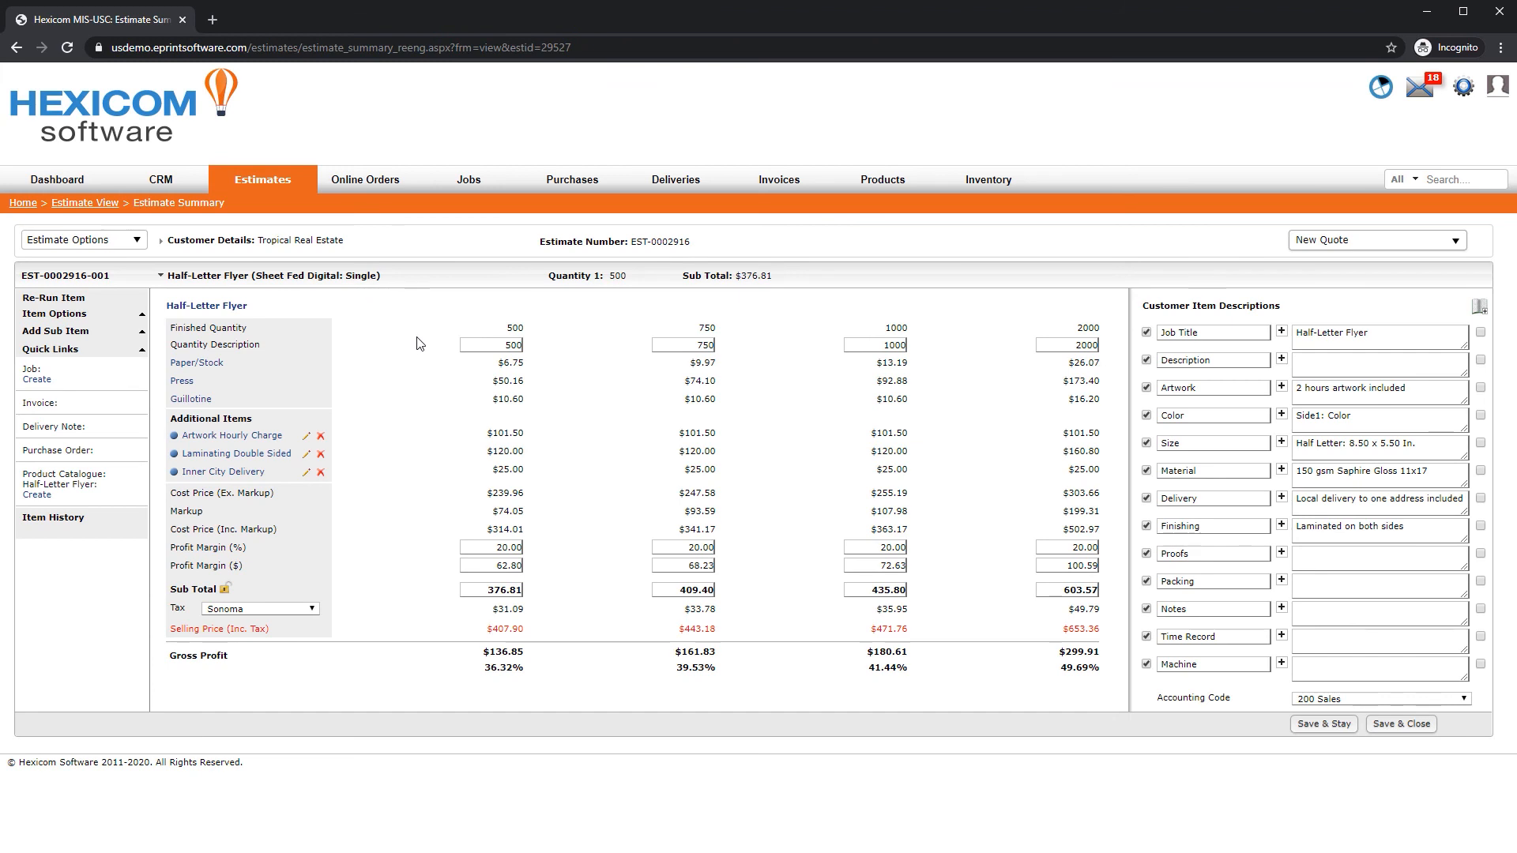
# Change the estimate status to Awaiting Approval
pyautogui.click(1323, 240)
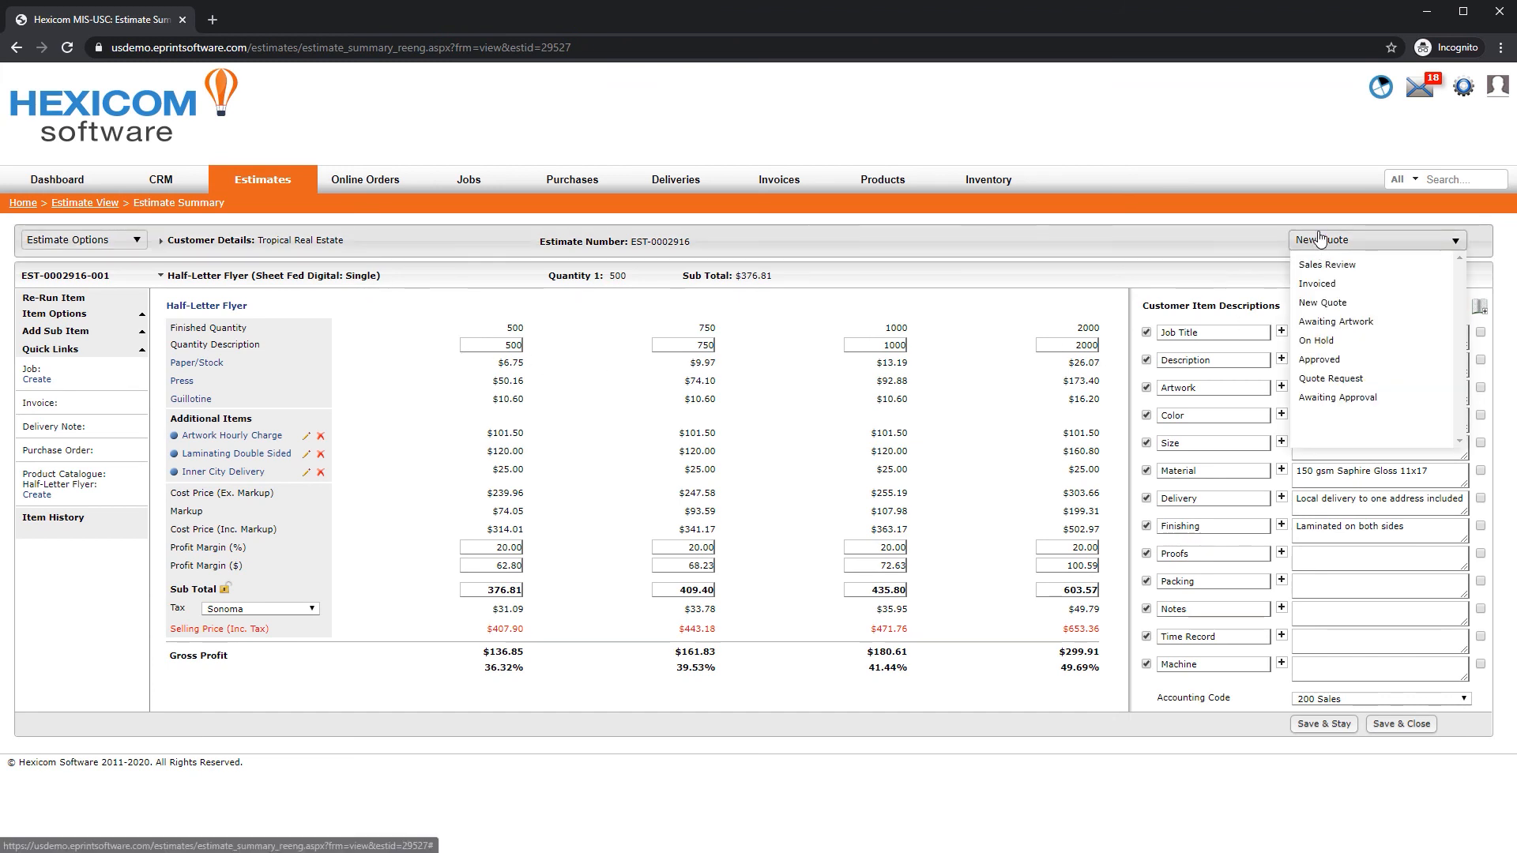
pyautogui.click(1352, 399)
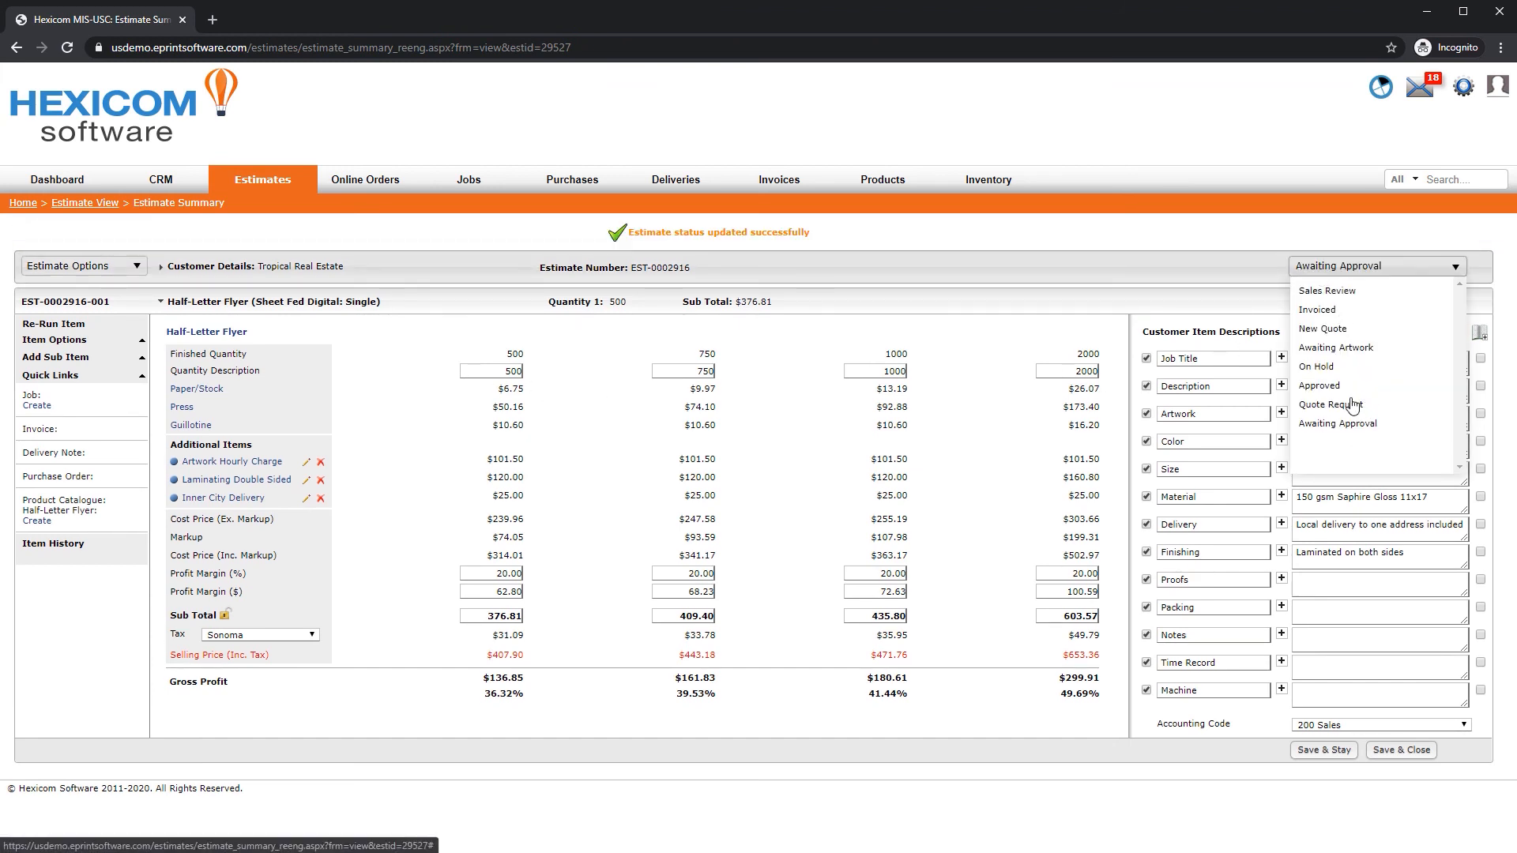